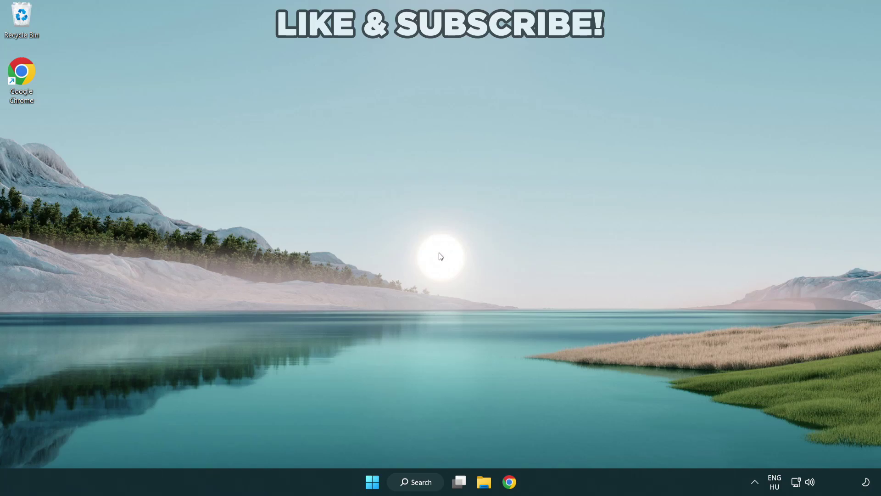
# Search Windows for 'device manager'.
pyautogui.click(416, 482)
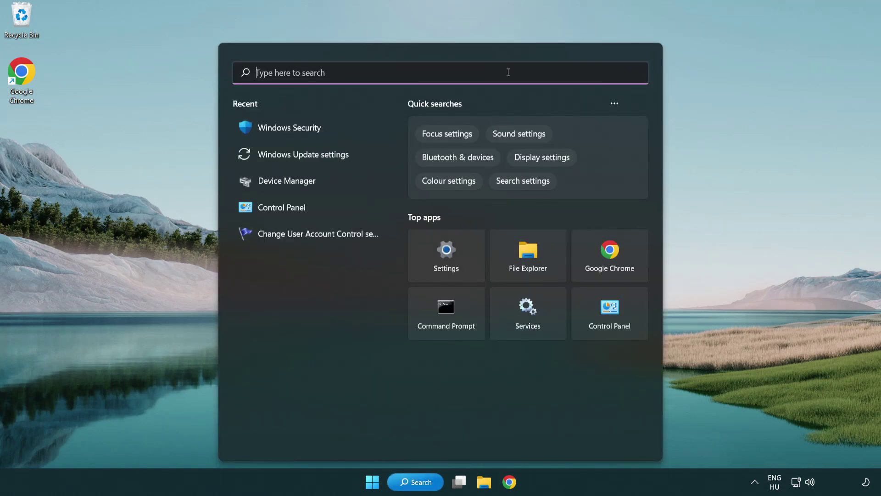
pyautogui.write('devic')
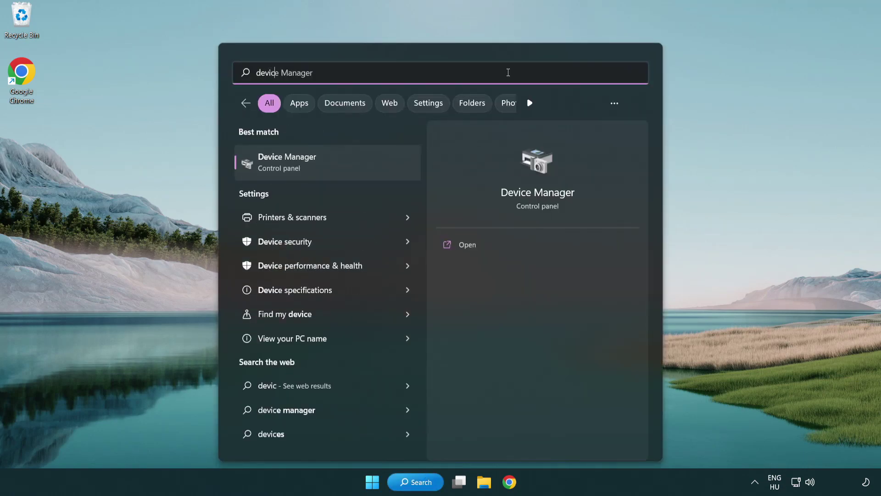
pyautogui.write('e manager')
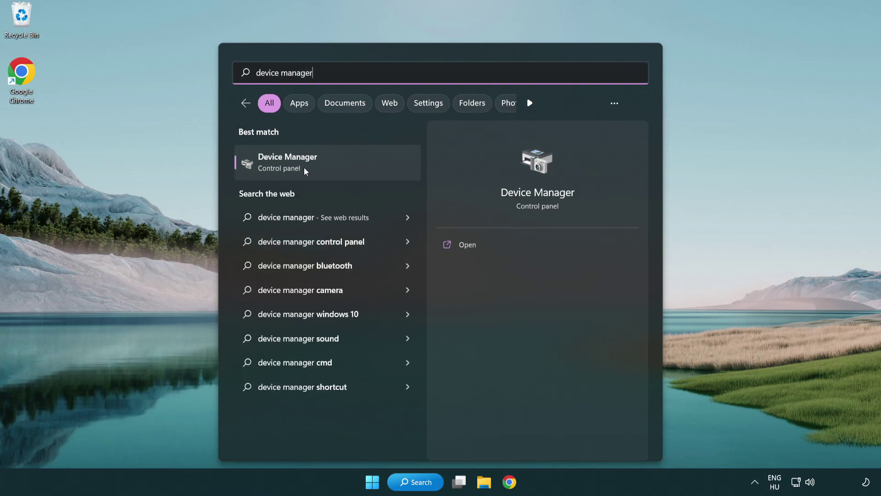
# Open Device Manager and select the VMware SVGA 3D adapter under Display adapters.
pyautogui.click(352, 166)
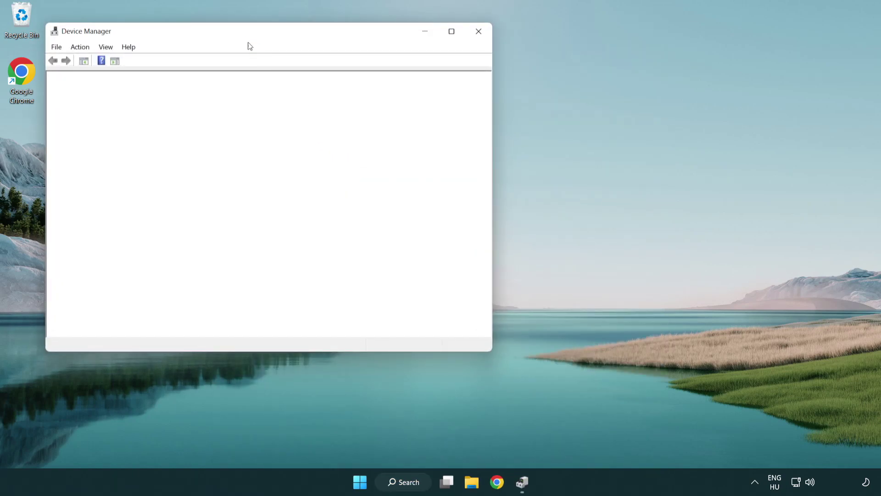
pyautogui.moveTo(239, 32); pyautogui.dragTo(386, 85)
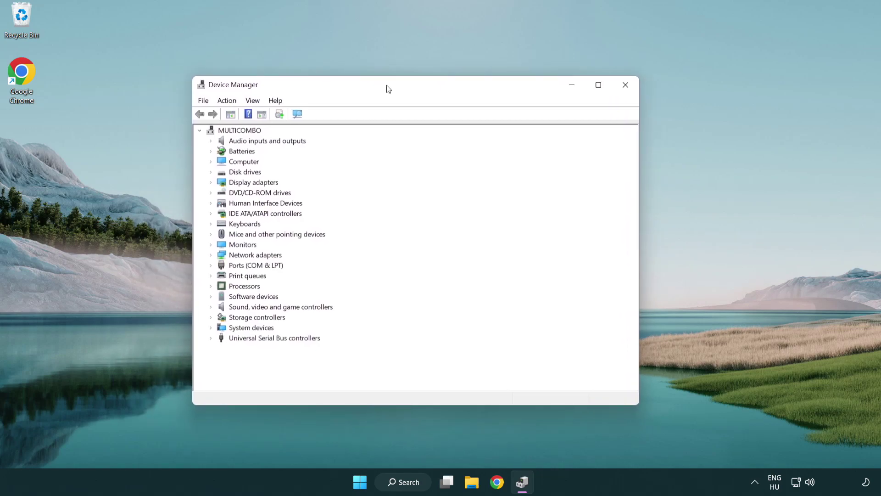
pyautogui.click(242, 182)
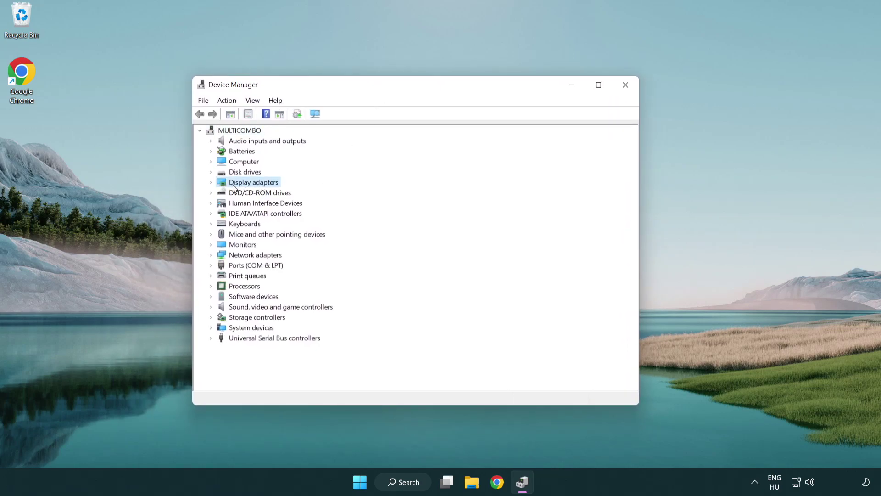
pyautogui.click(211, 182)
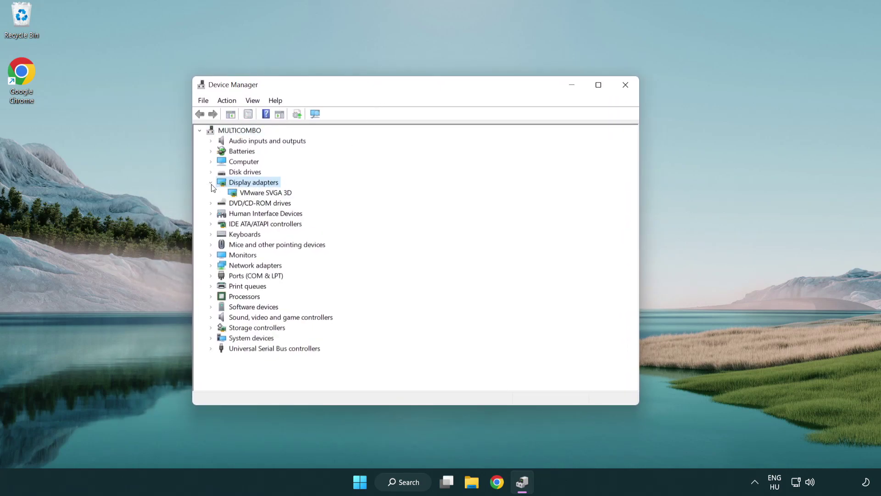
pyautogui.click(260, 195)
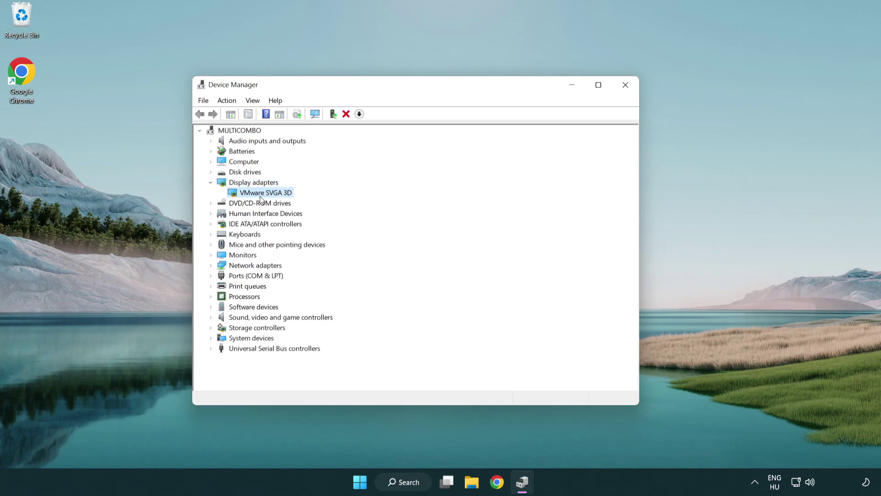
pyautogui.rightClick(263, 196)
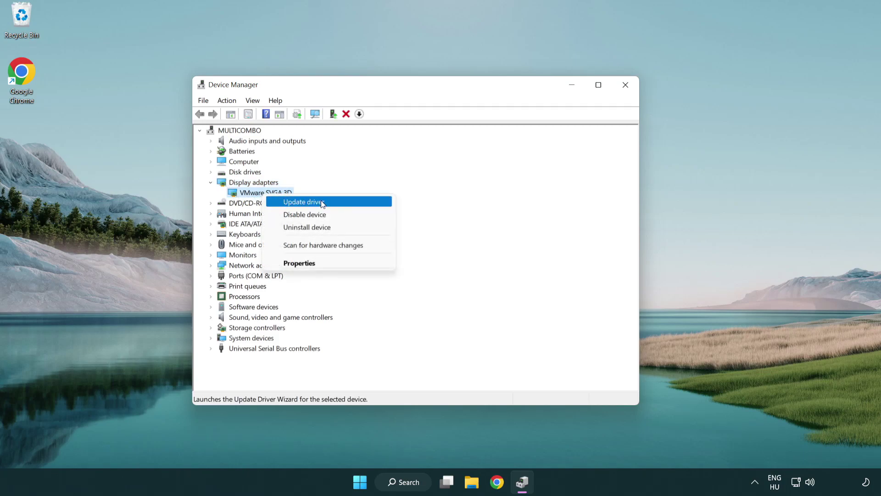
# Search automatically for a VMware SVGA 3D driver update, then close Device Manager.
pyautogui.click(348, 202)
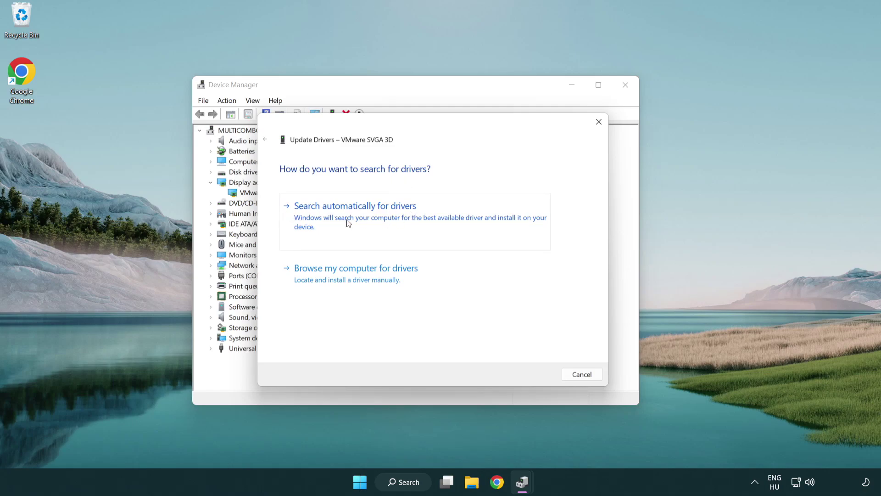
pyautogui.click(388, 216)
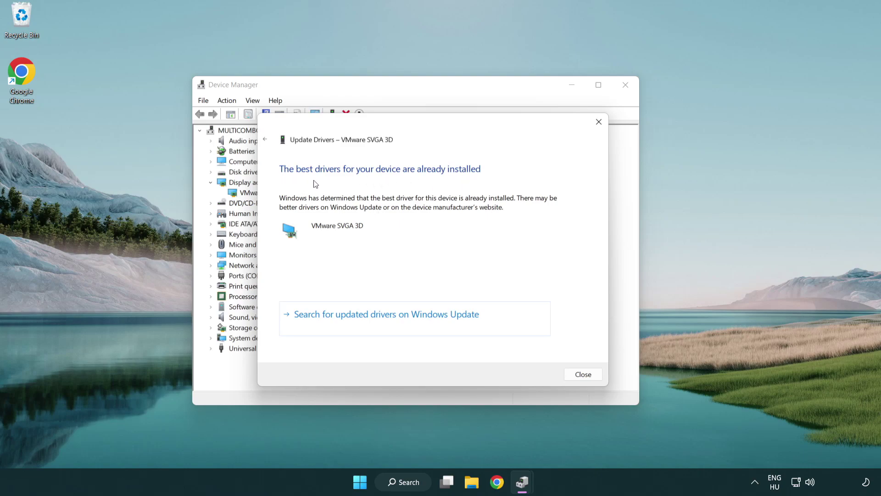
pyautogui.click(583, 376)
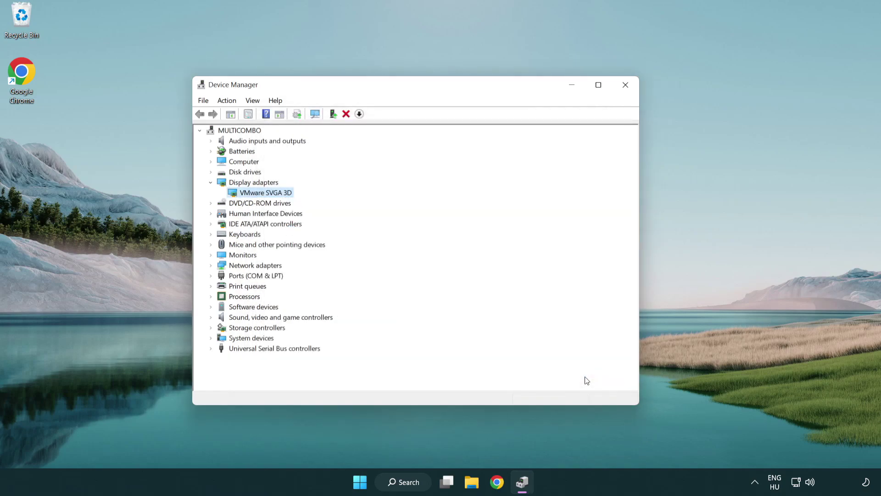
pyautogui.click(626, 85)
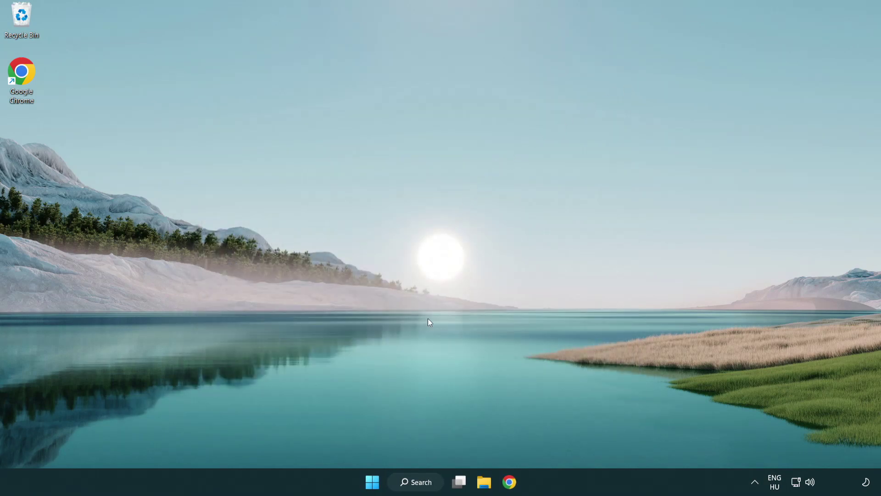
# Check for Windows updates in Settings, confirm the PC is up to date, and close Settings.
pyautogui.click(425, 482)
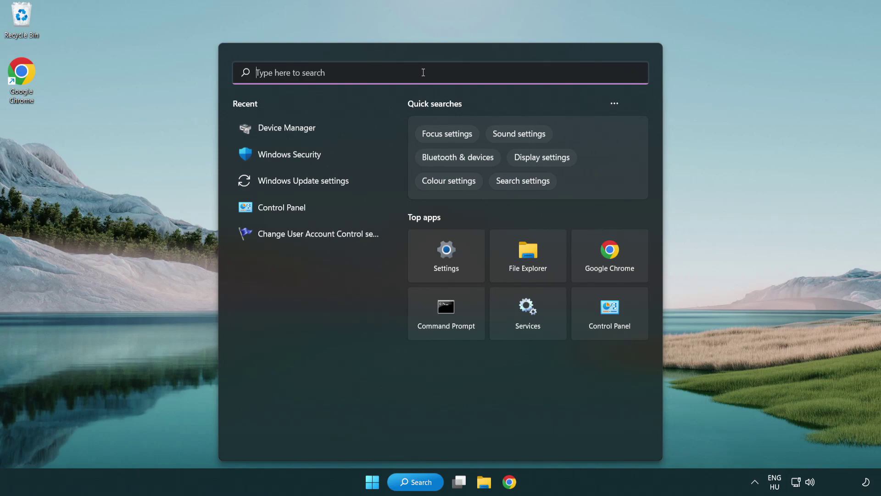
pyautogui.write('update')
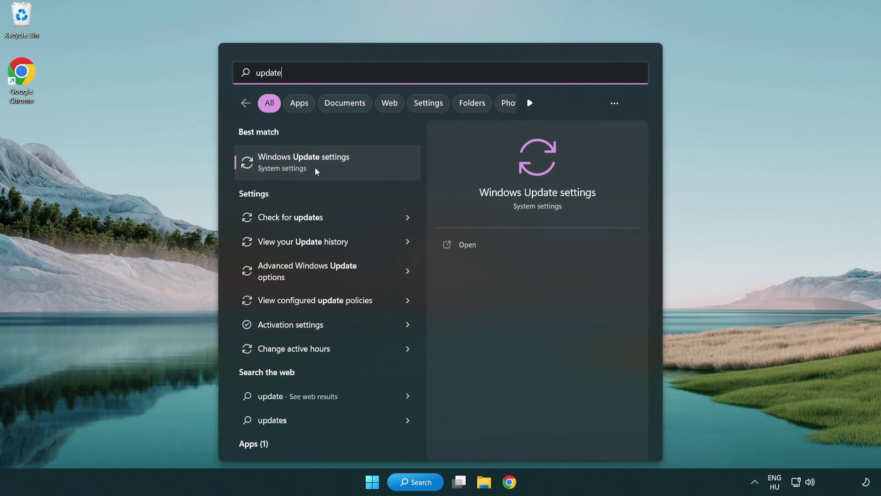
pyautogui.click(343, 167)
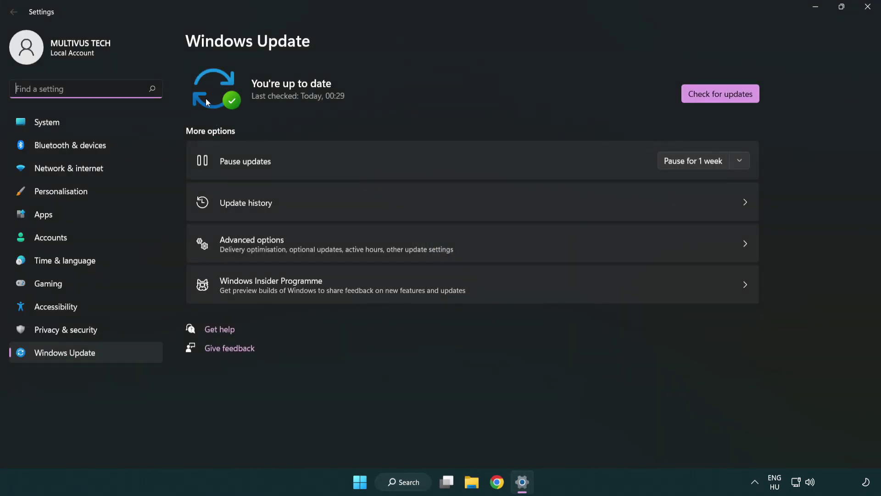
pyautogui.click(742, 98)
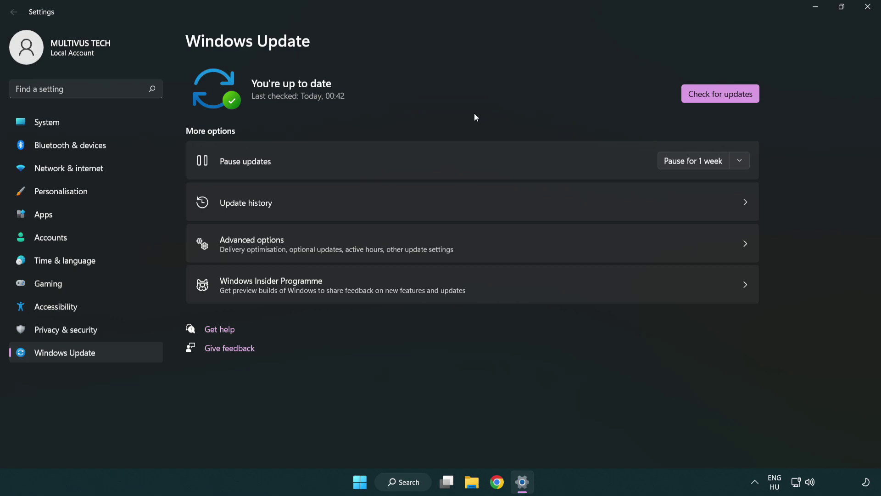
pyautogui.click(867, 8)
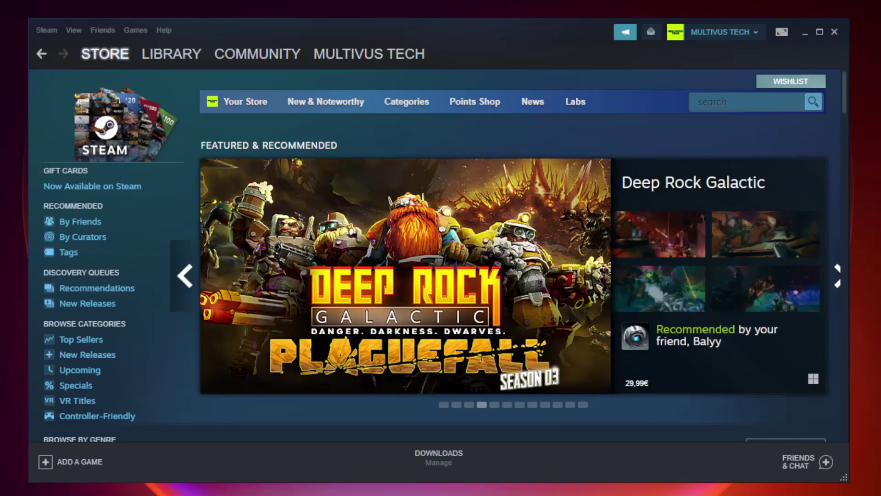
# Verify integrity of Unturned's game files from its Steam Library properties.
pyautogui.click(178, 58)
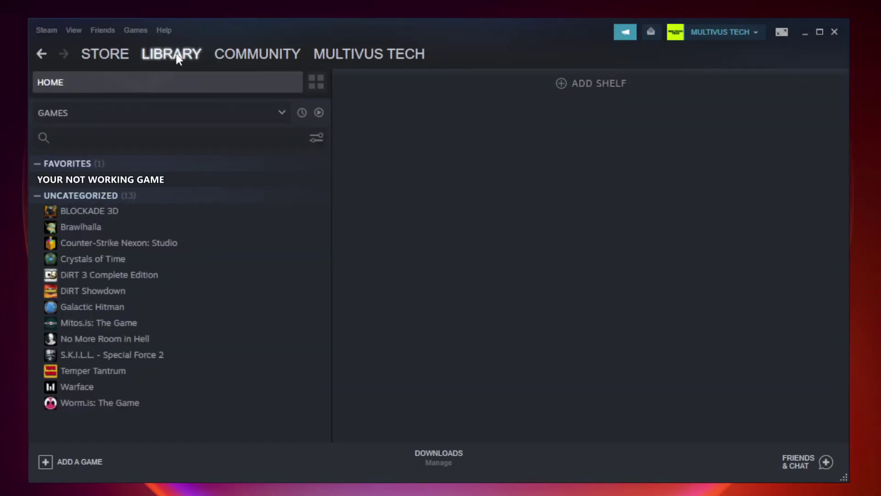
pyautogui.rightClick(191, 183)
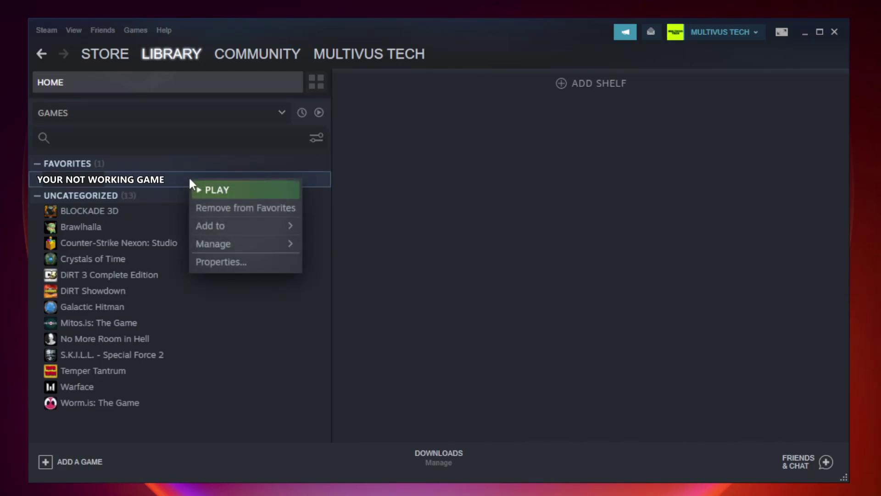
pyautogui.click(243, 264)
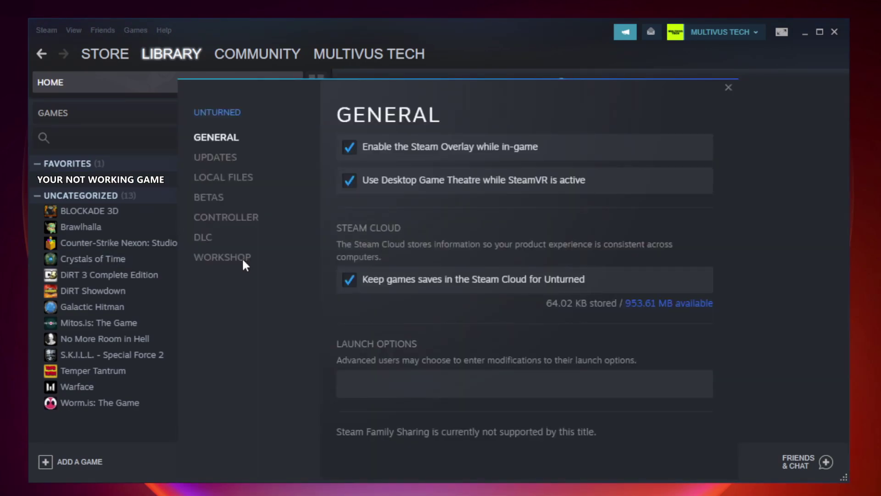
pyautogui.click(235, 183)
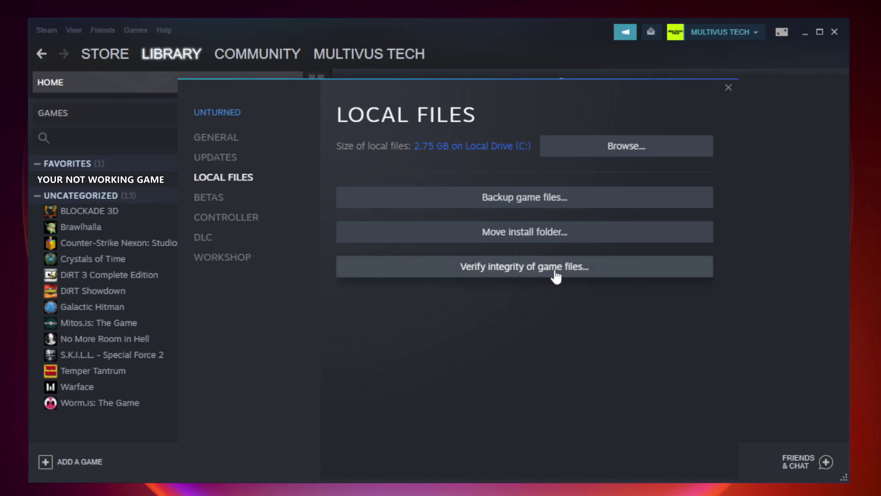
pyautogui.click(533, 274)
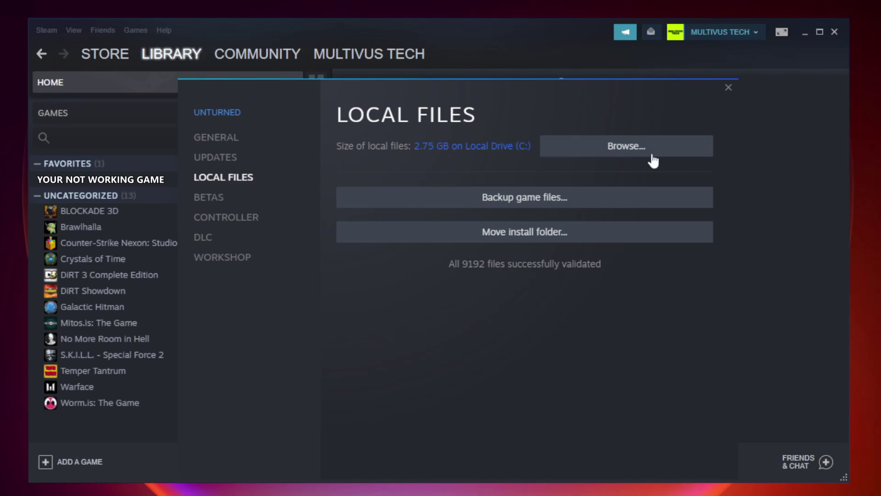
# Open the game's install folder and the YOUR NOT WORKING GAME shortcut's properties.
pyautogui.click(629, 156)
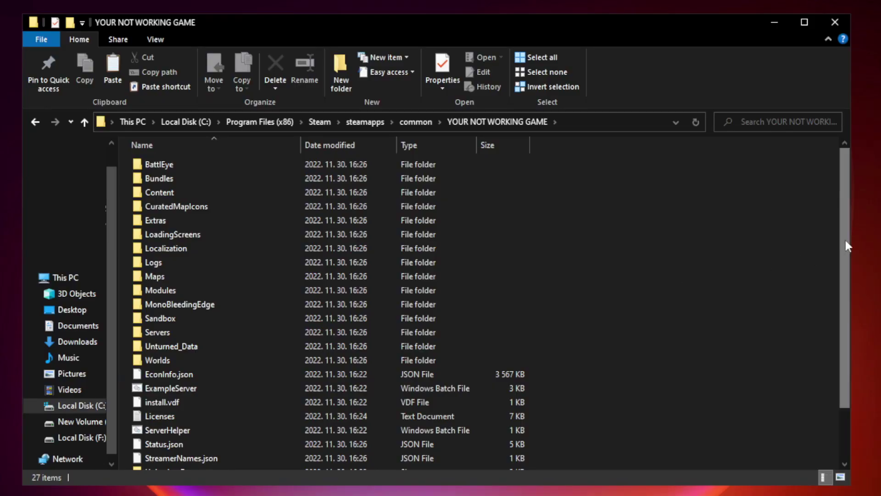
pyautogui.moveTo(845, 241); pyautogui.dragTo(846, 317)
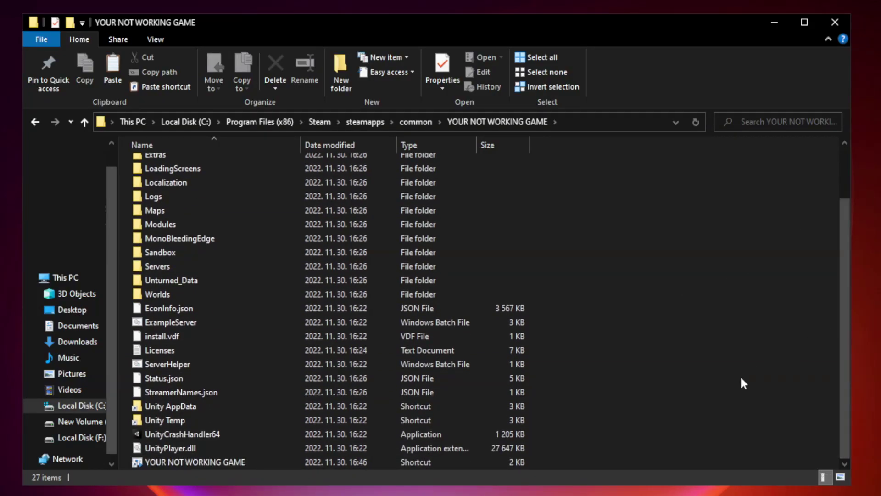
pyautogui.click(351, 461)
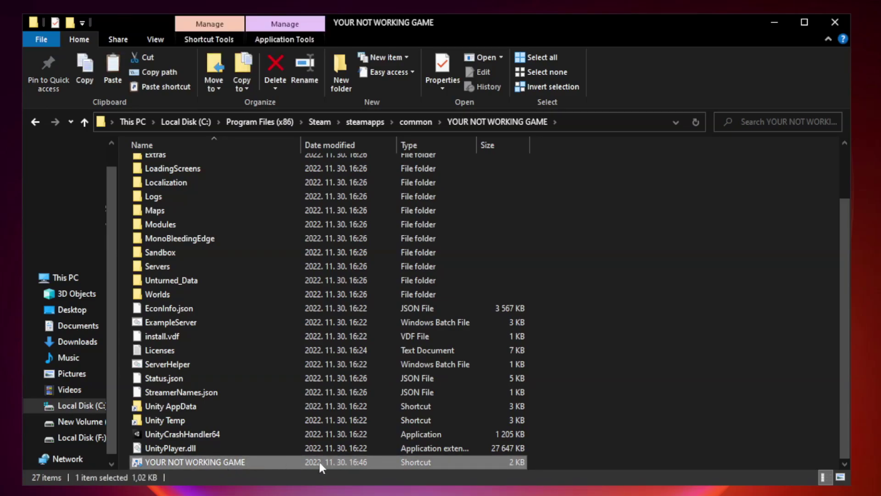
pyautogui.rightClick(298, 461)
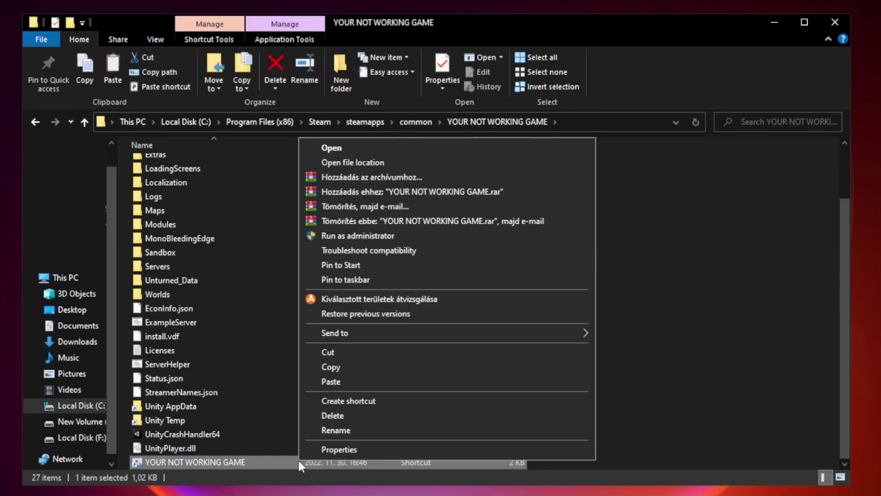
pyautogui.click(444, 452)
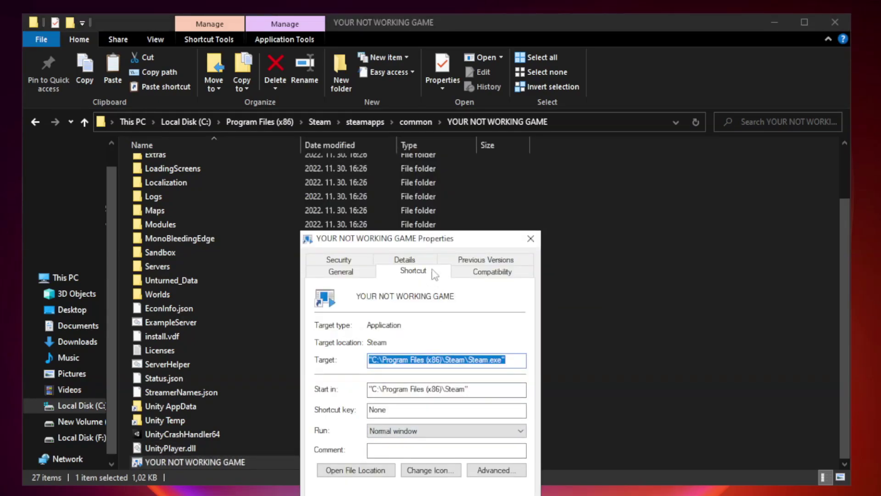
pyautogui.moveTo(437, 243); pyautogui.dragTo(439, 104)
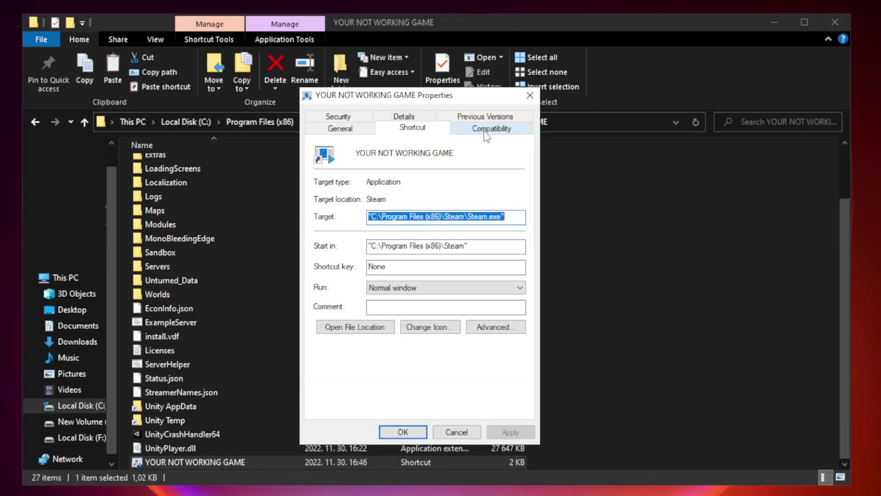
# Set the shortcut to Windows 8 compatibility, run as administrator, with fullscreen optimizations disabled.
pyautogui.click(490, 131)
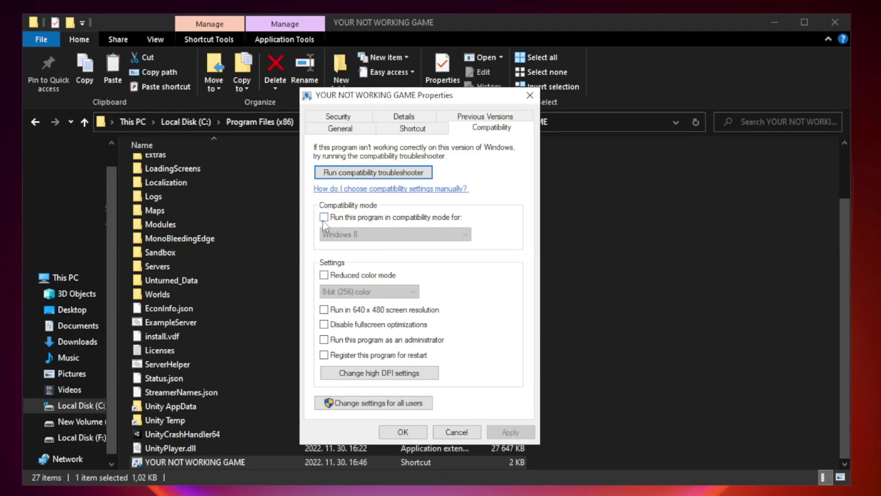
pyautogui.click(350, 219)
pyautogui.click(395, 234)
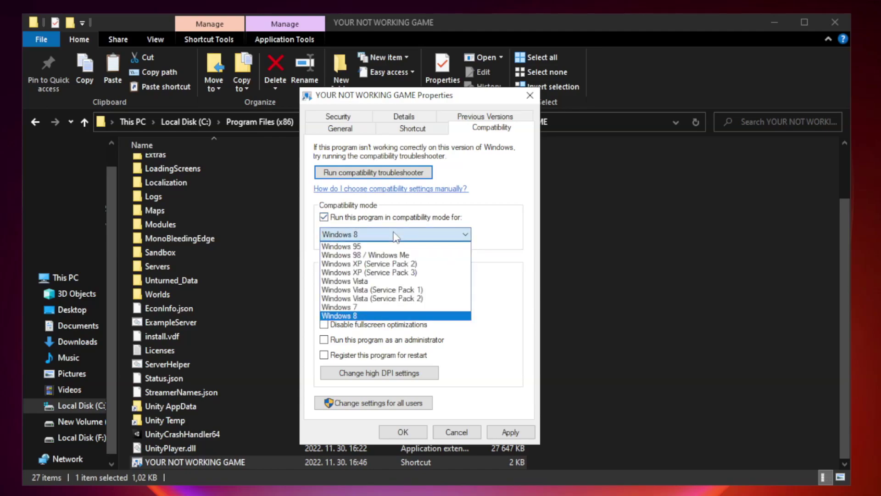
pyautogui.click(372, 315)
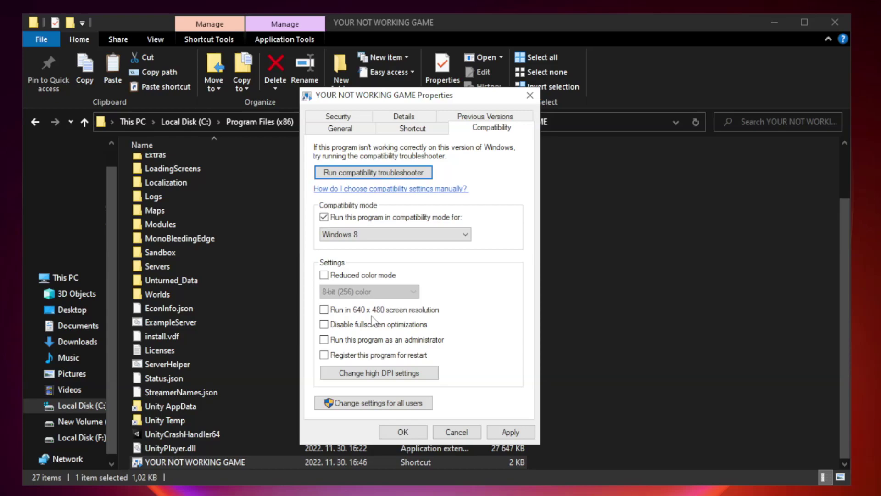
pyautogui.click(345, 327)
pyautogui.click(509, 432)
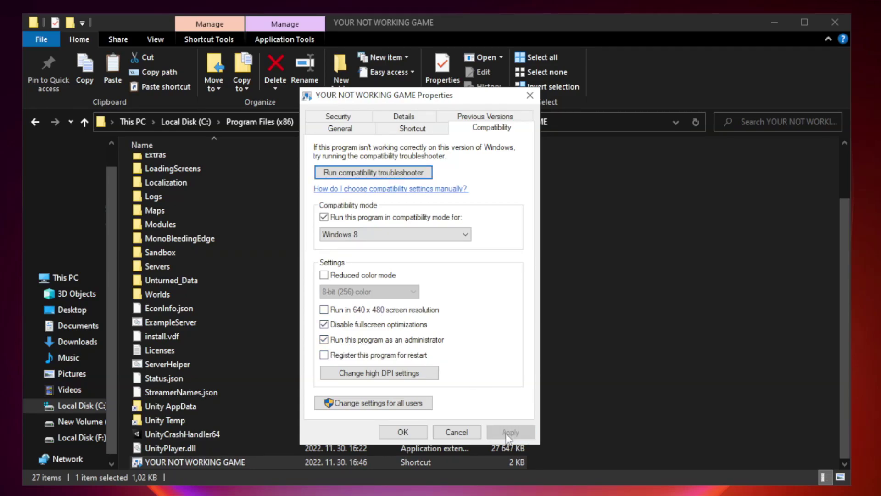
pyautogui.click(402, 432)
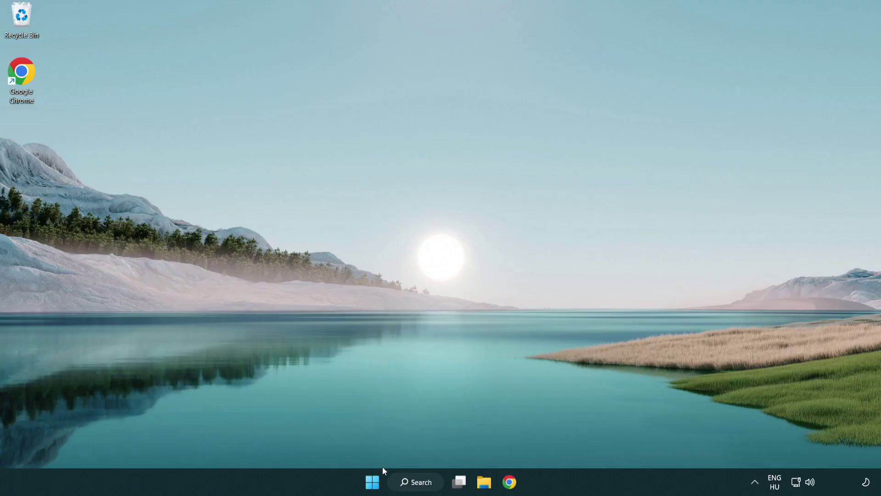
# Disable Terminal, Phone Link, Cortana and Windows Security notification as startup apps in Task Manager.
pyautogui.rightClick(373, 485)
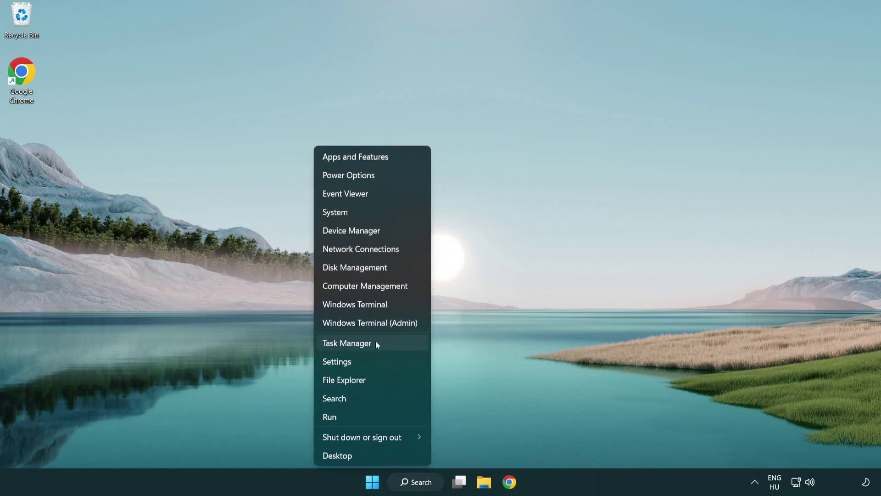
pyautogui.click(389, 347)
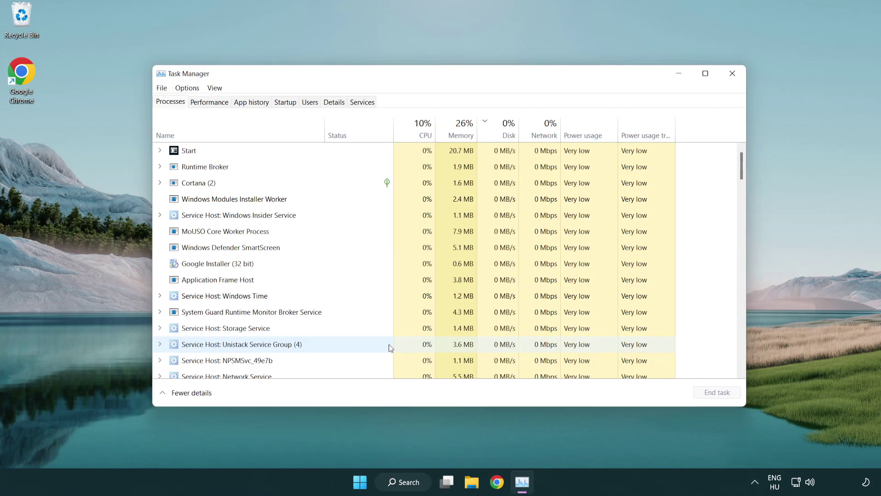
pyautogui.click(287, 104)
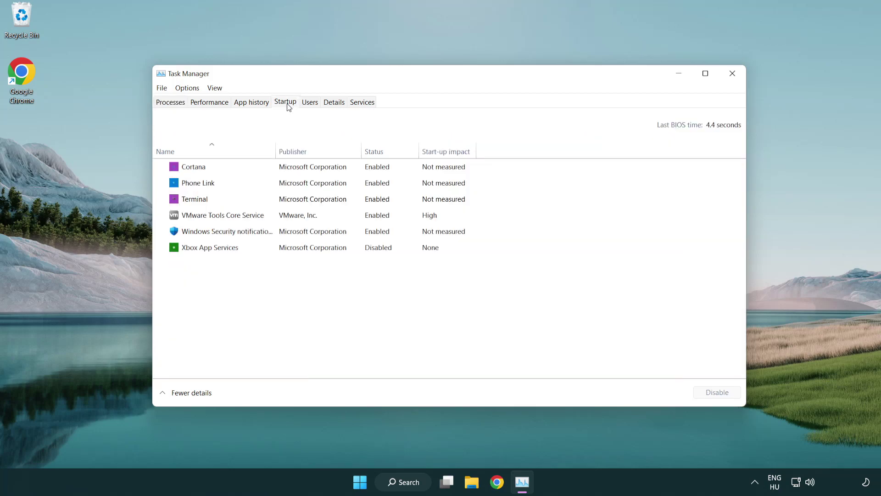
pyautogui.click(288, 201)
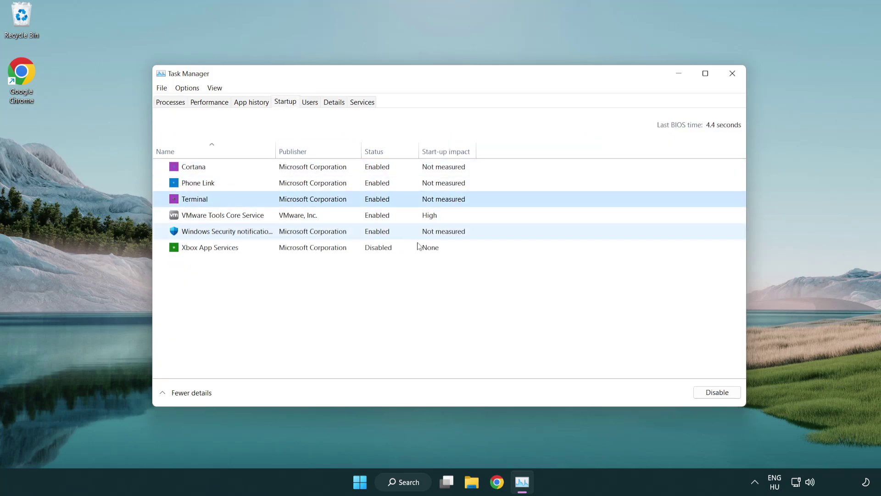
pyautogui.click(702, 392)
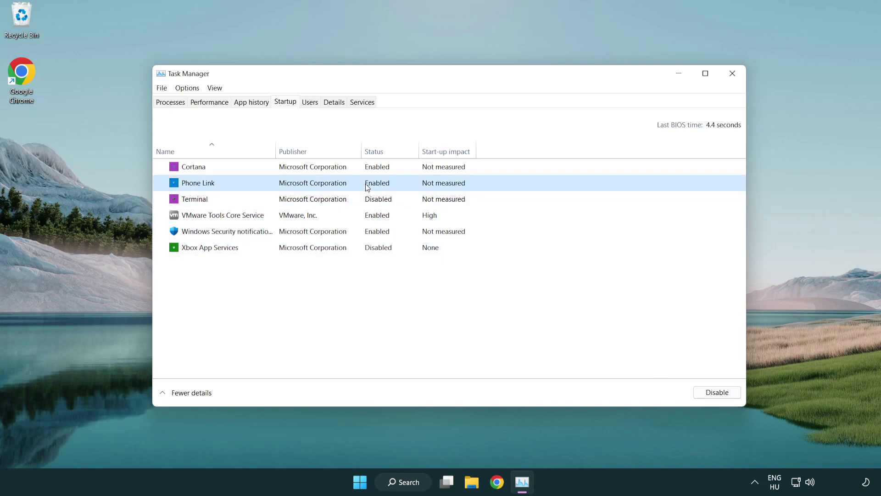
pyautogui.click(716, 392)
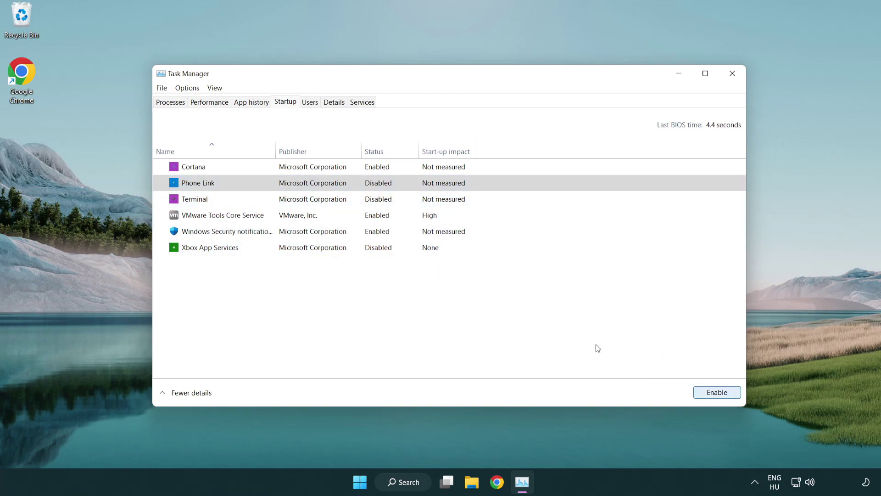
pyautogui.click(314, 172)
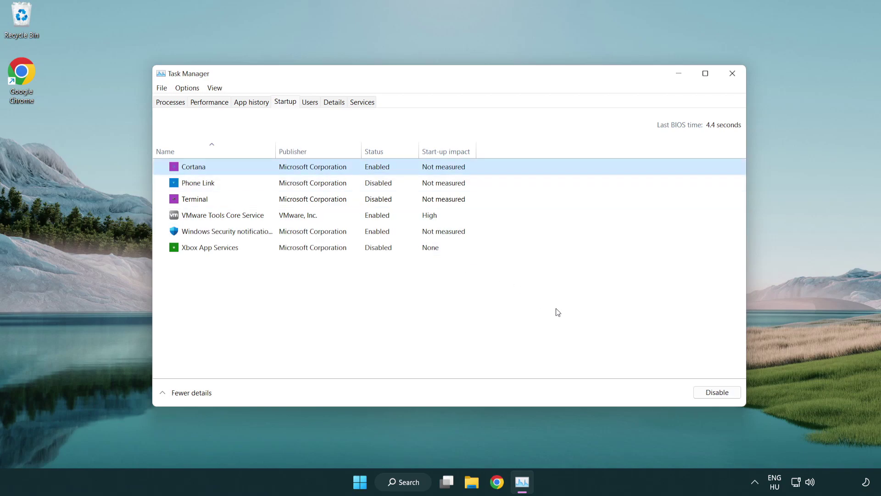
pyautogui.click(716, 392)
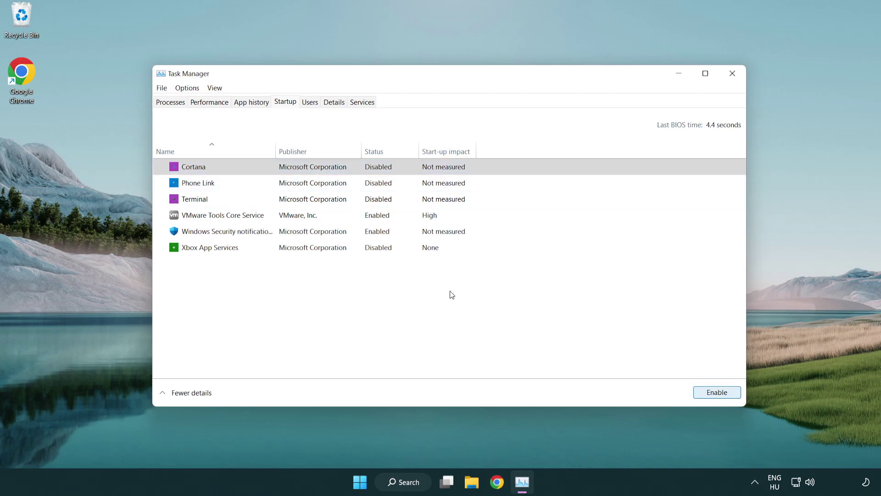
pyautogui.click(419, 235)
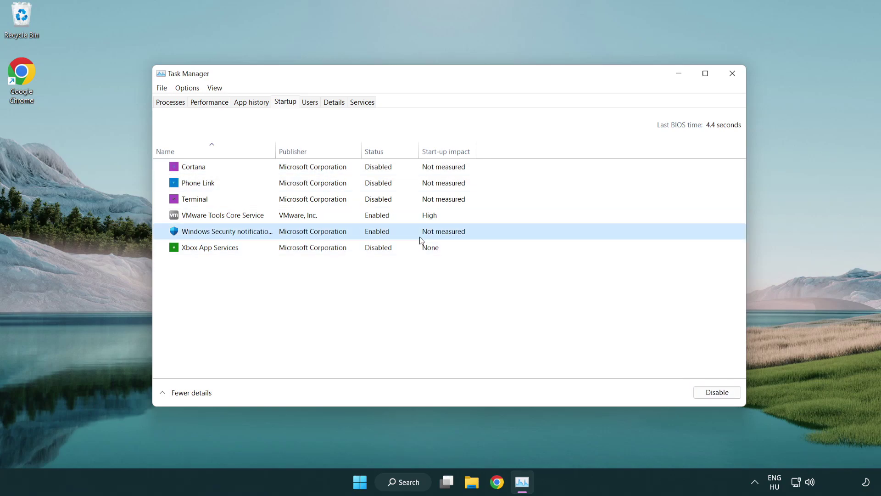
pyautogui.click(711, 393)
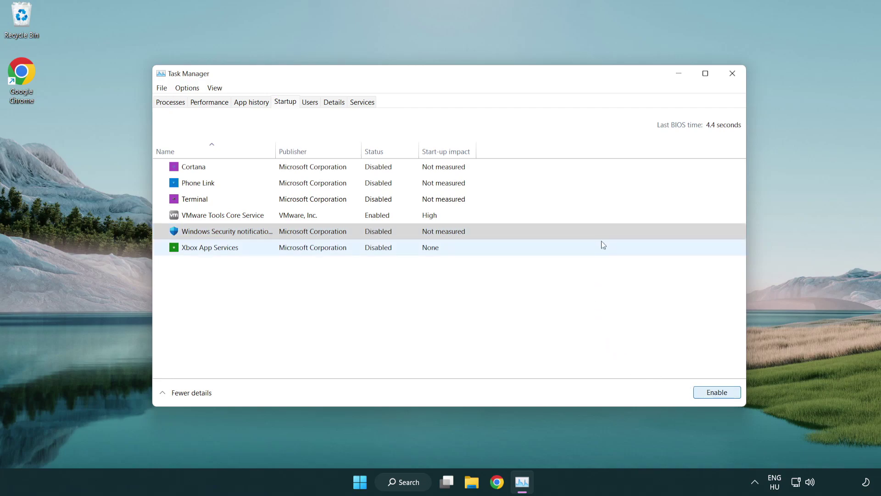
# Close Task Manager and download dxwebsetup.exe from the DirectX End-User Runtime page.
pyautogui.click(734, 79)
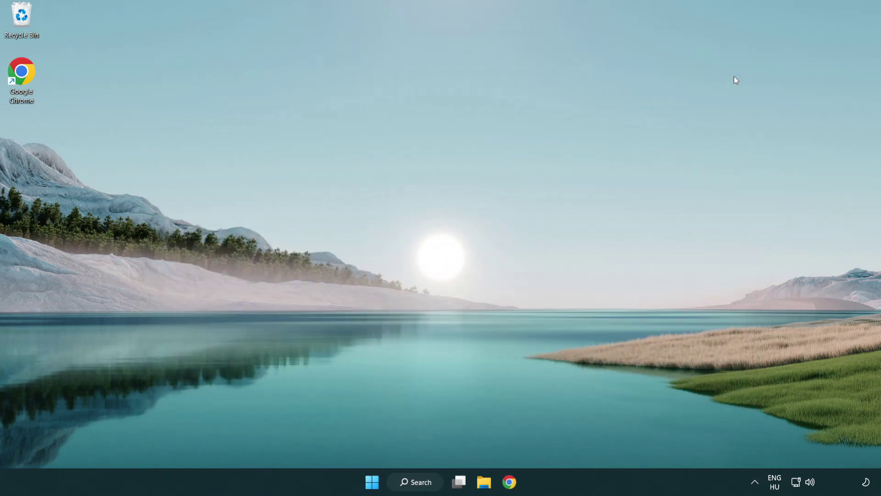
pyautogui.click(510, 481)
pyautogui.scroll(2, 365, 387)
pyautogui.scroll(1, 364, 386)
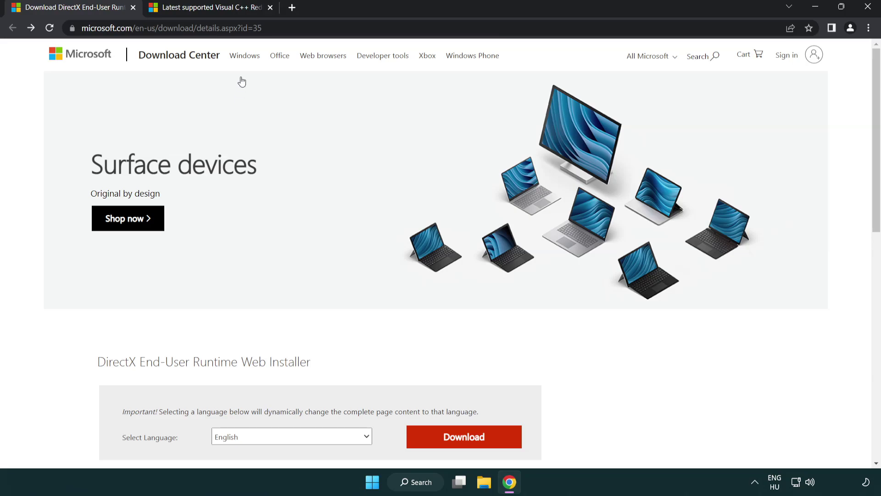
pyautogui.click(380, 30)
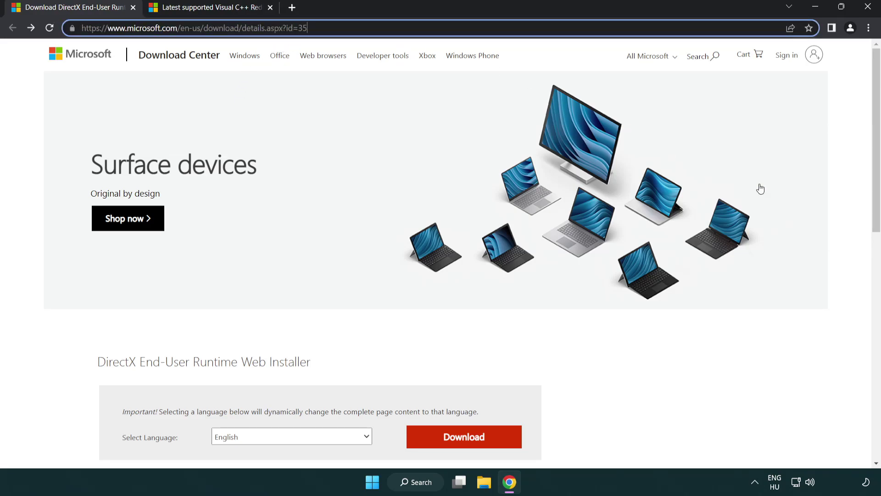
pyautogui.click(844, 200)
pyautogui.moveTo(875, 200); pyautogui.dragTo(873, 255)
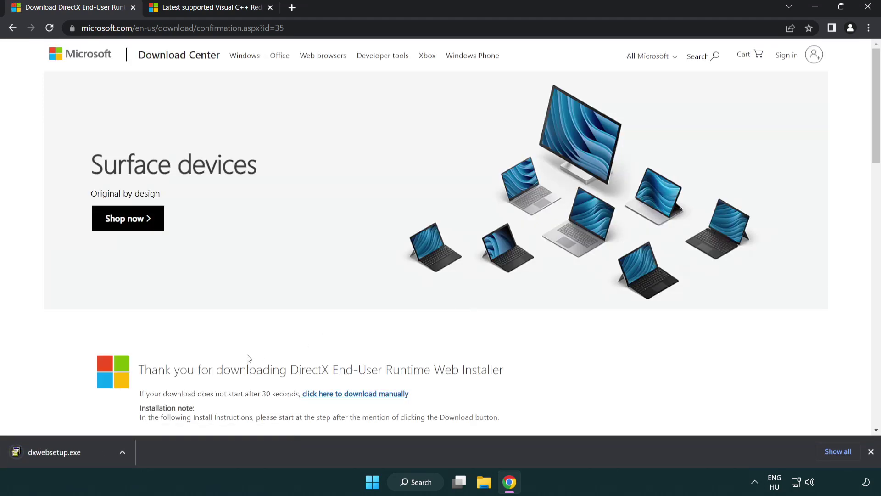
# Run dxwebsetup.exe, accept the license, skip the Bing Bar, and finish setup.
pyautogui.click(57, 453)
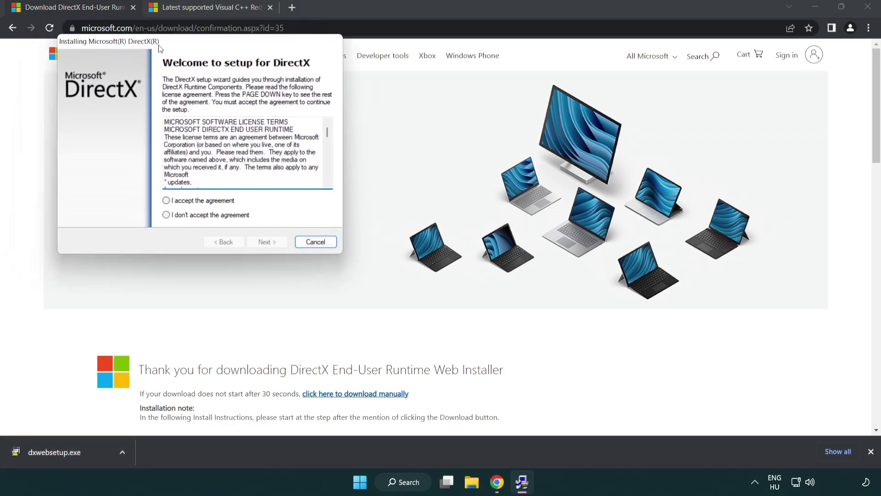
pyautogui.moveTo(134, 42); pyautogui.dragTo(387, 139)
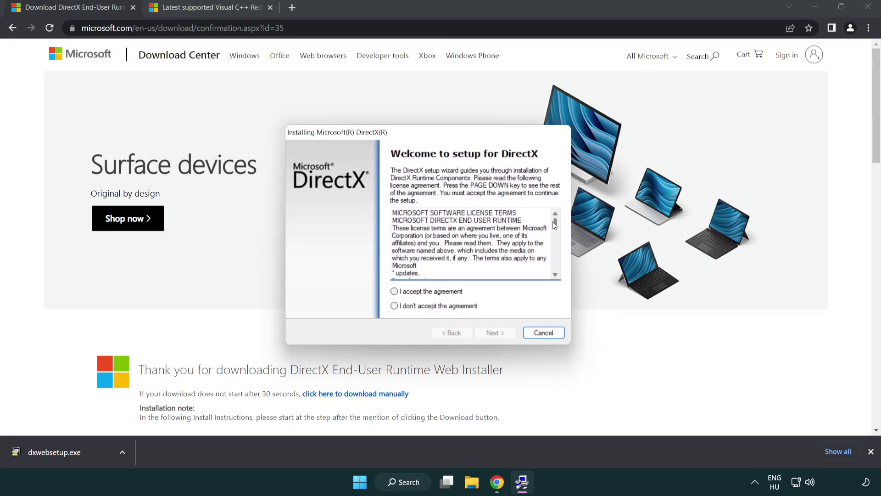
pyautogui.moveTo(555, 225); pyautogui.dragTo(555, 270)
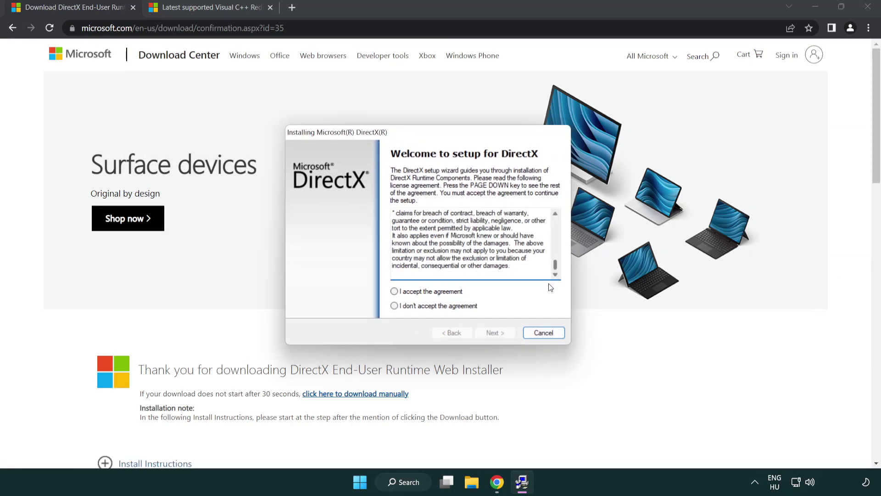
pyautogui.click(410, 294)
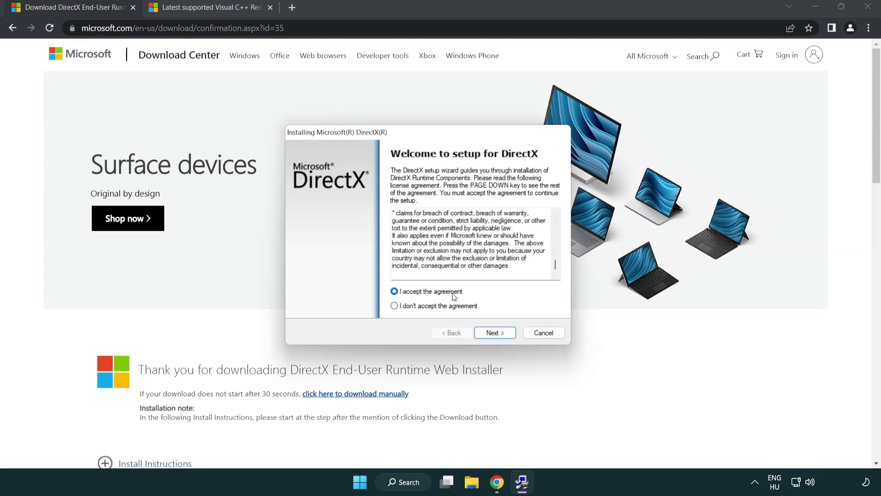
pyautogui.click(496, 334)
pyautogui.click(389, 255)
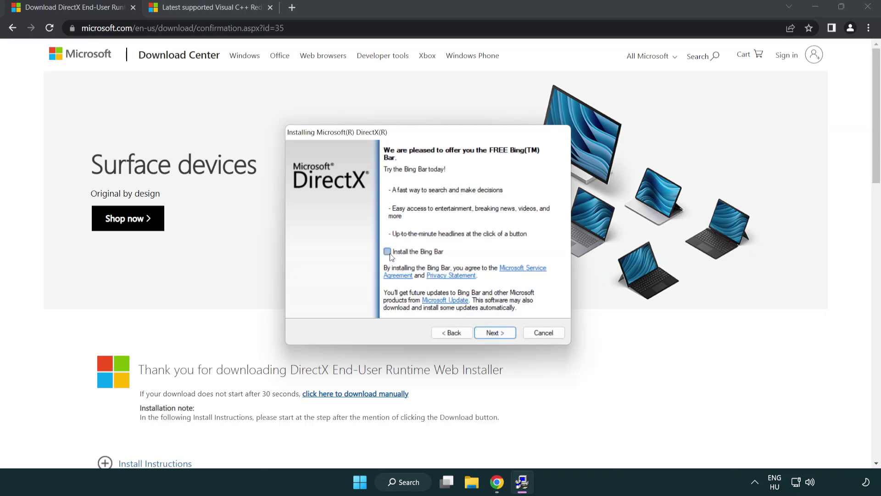
pyautogui.click(499, 334)
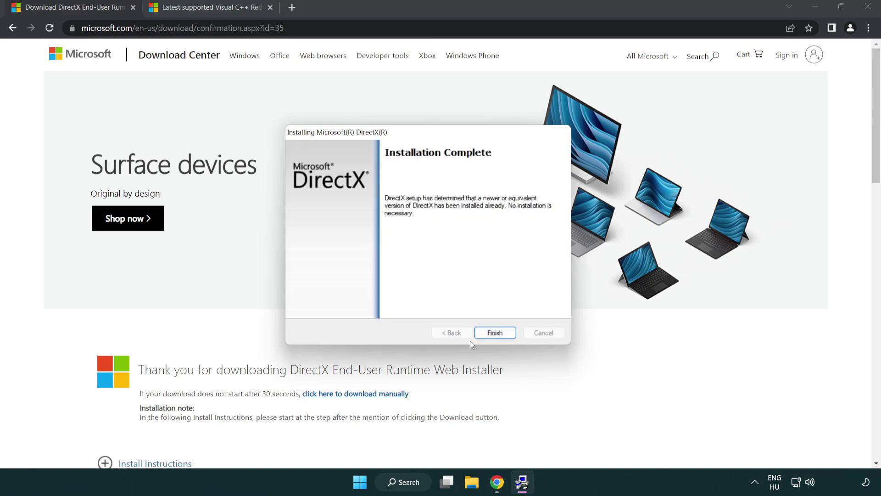
pyautogui.click(498, 334)
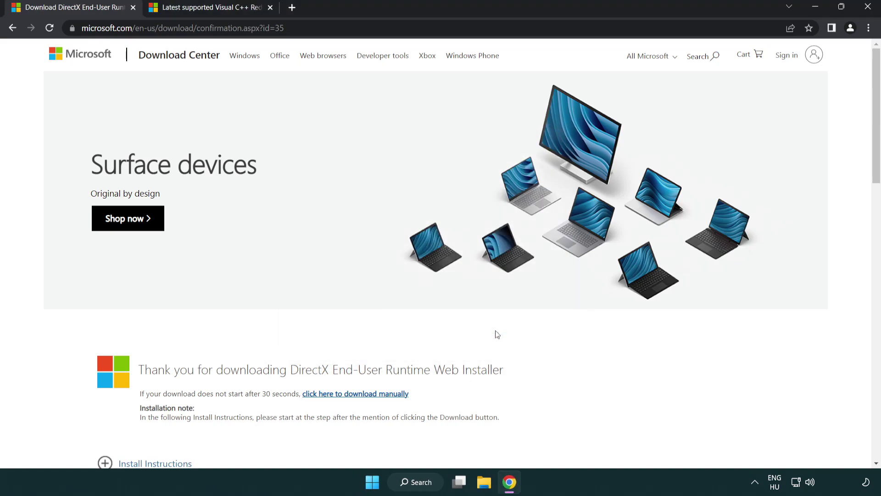
# Close the DirectX tab, download the Visual C++ redistributables, and launch VC_redist.arm64.exe.
pyautogui.click(133, 8)
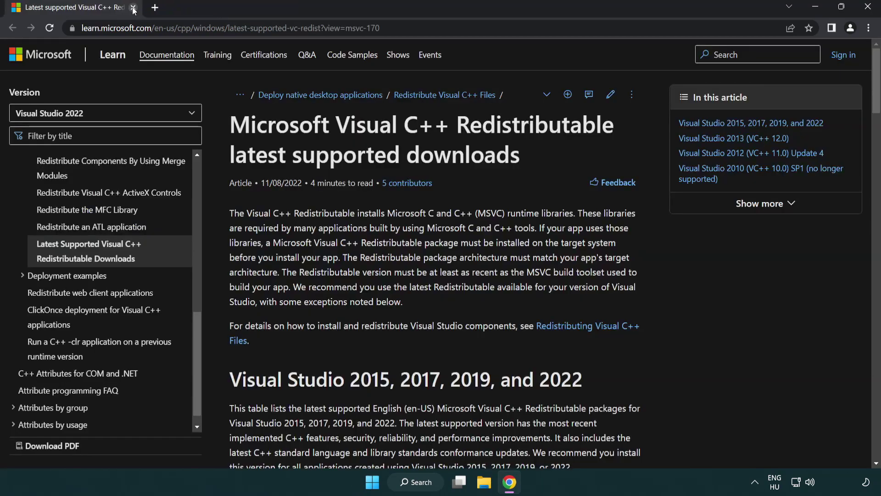
pyautogui.click(387, 31)
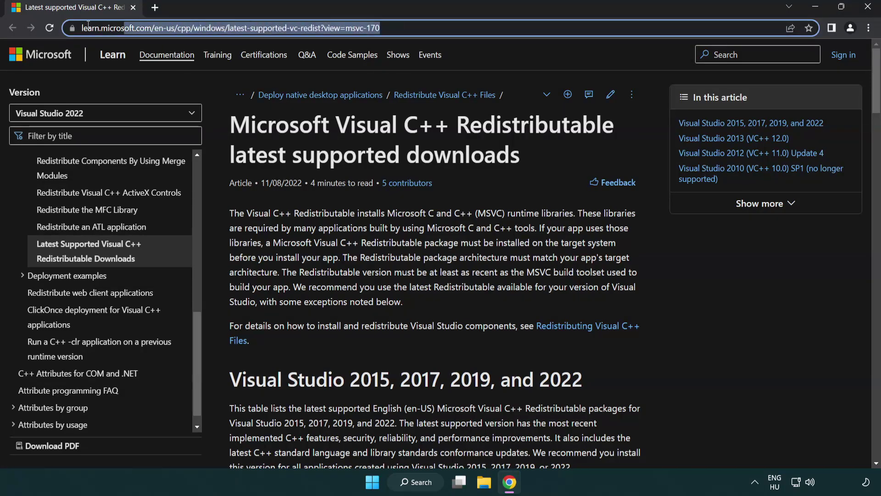
pyautogui.click(453, 151)
pyautogui.scroll(-6, 454, 151)
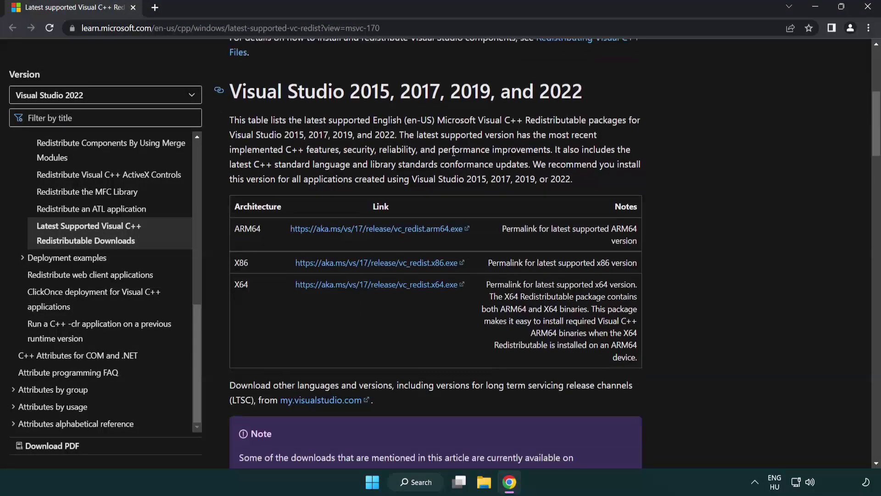
pyautogui.click(359, 232)
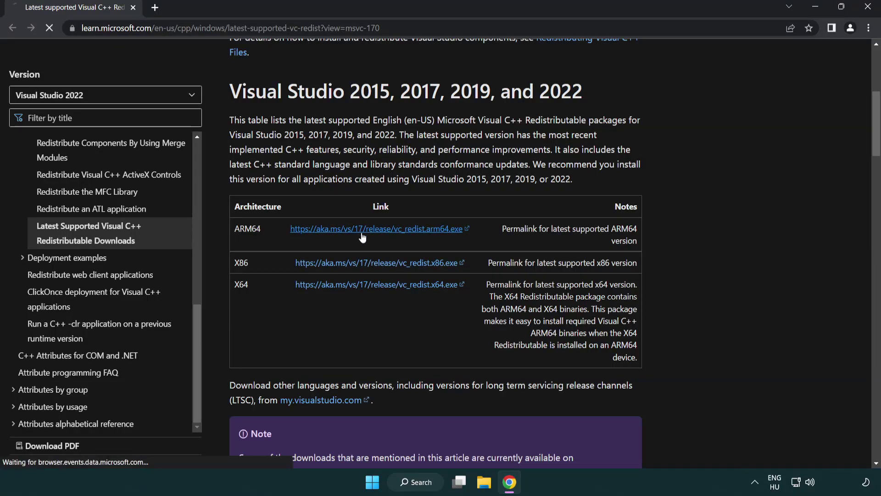
pyautogui.click(370, 285)
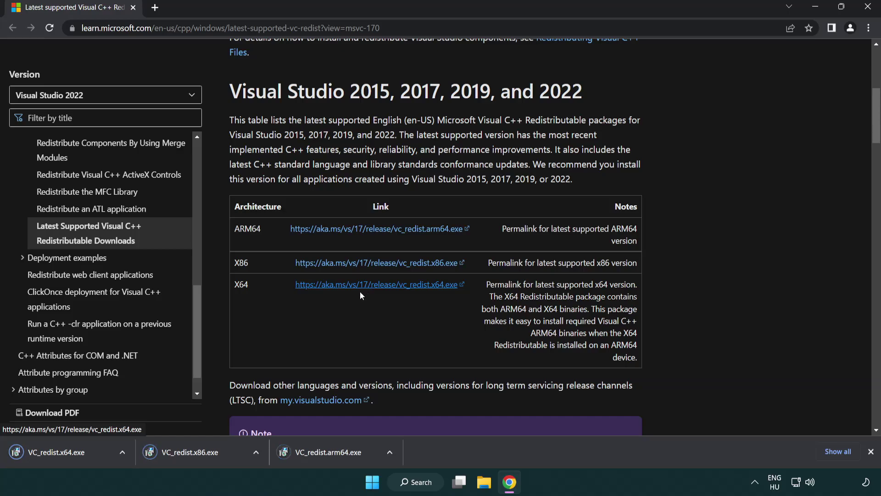
pyautogui.click(336, 458)
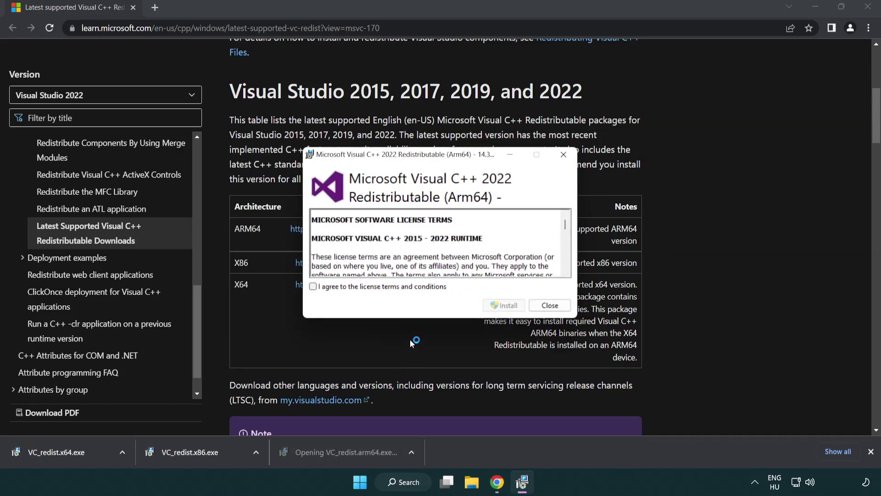
# Accept the Visual C++ license and attempt the ARM64 redistributable install, which fails.
pyautogui.moveTo(562, 221); pyautogui.dragTo(569, 266)
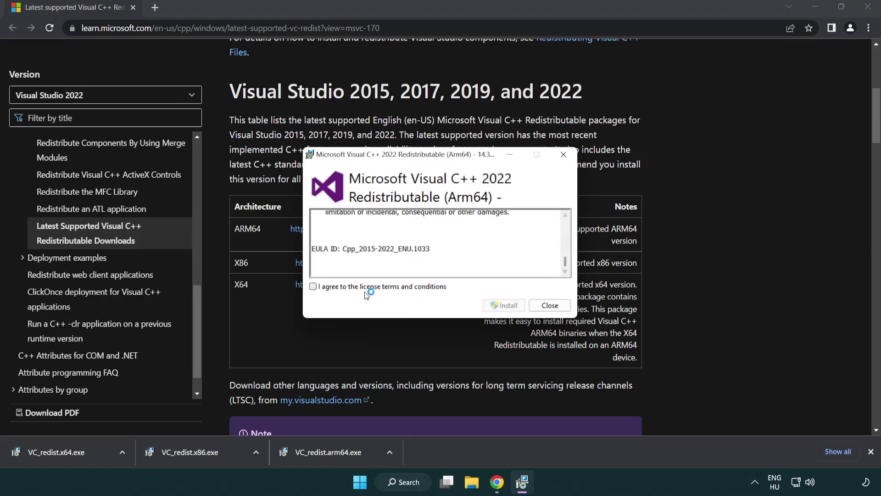
pyautogui.click(313, 287)
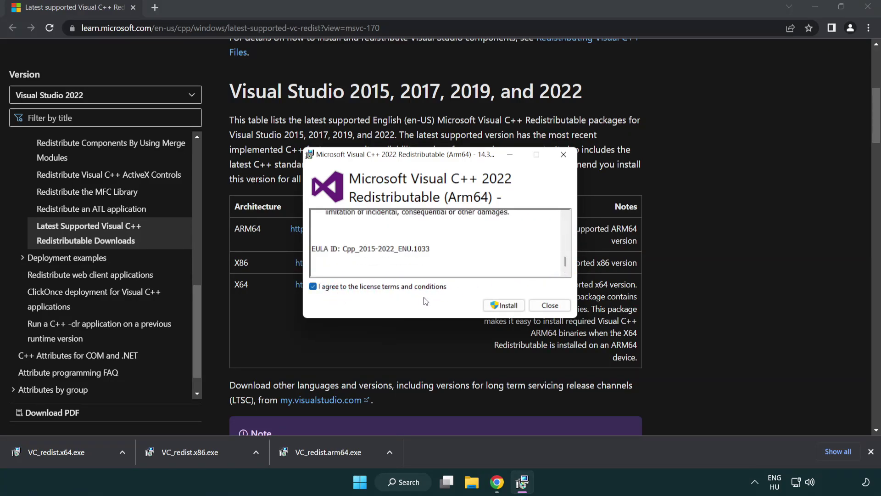
pyautogui.click(491, 304)
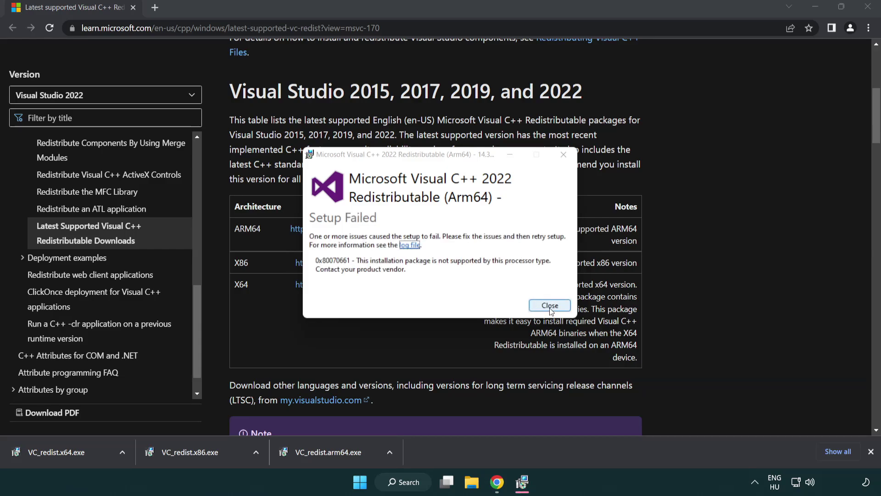
pyautogui.click(550, 305)
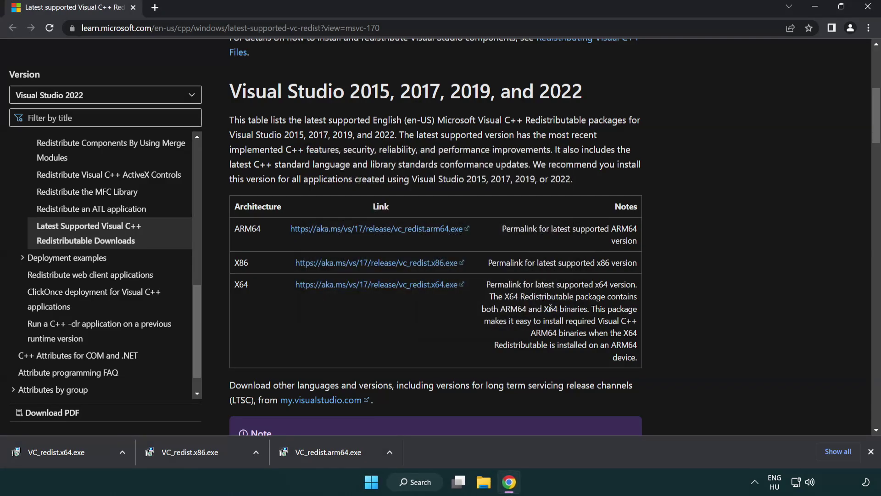
# Install the x86 and x64 Visual C++ 2015-2022 redistributables without restarting, then close Chrome.
pyautogui.click(197, 457)
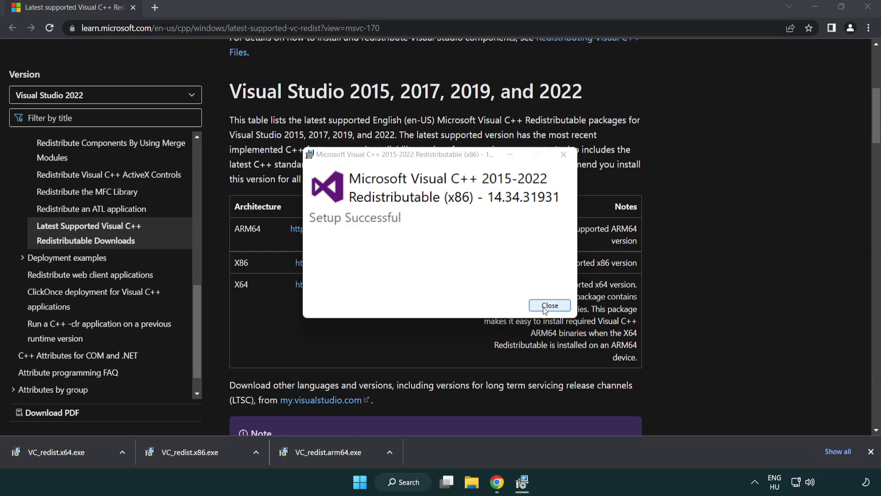
pyautogui.click(549, 305)
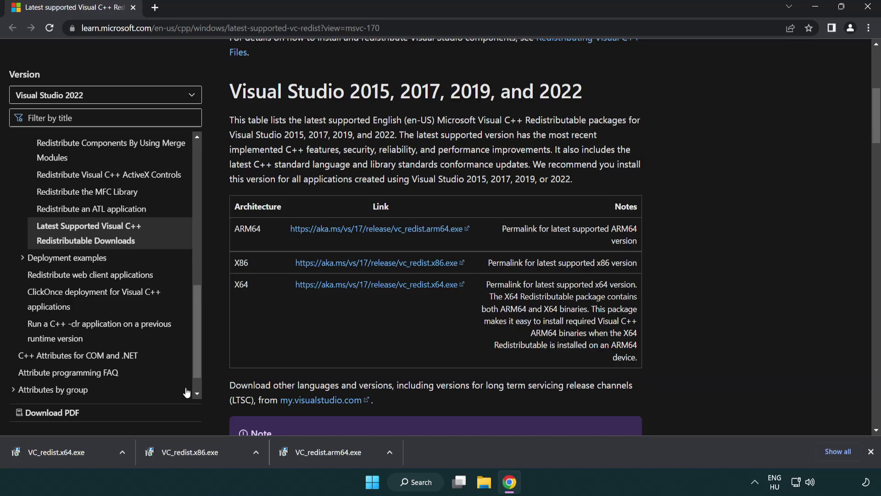
pyautogui.click(66, 452)
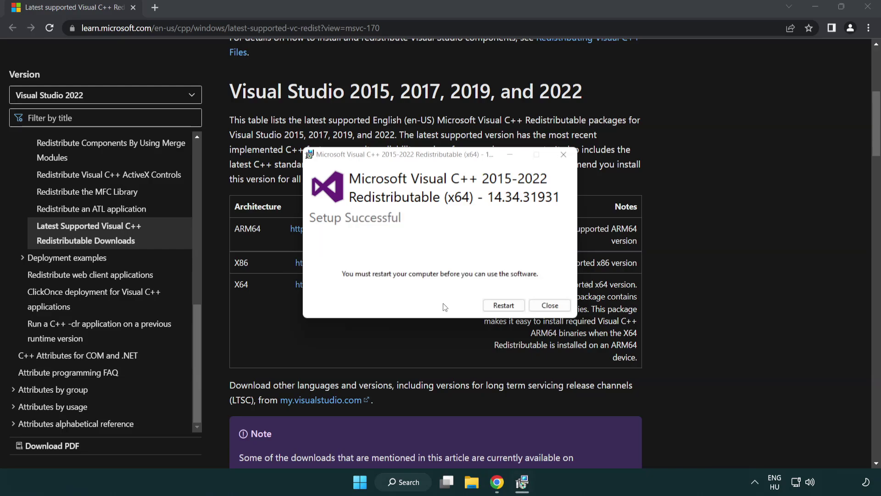
pyautogui.click(558, 306)
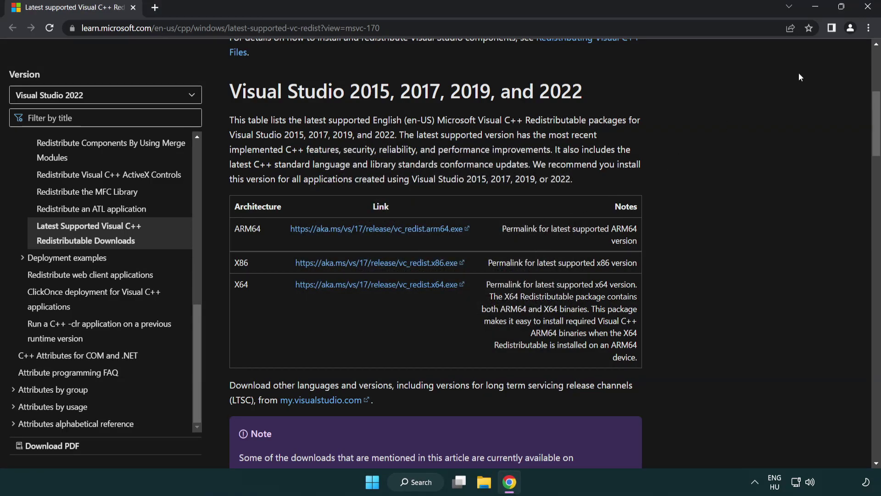
pyautogui.click(869, 8)
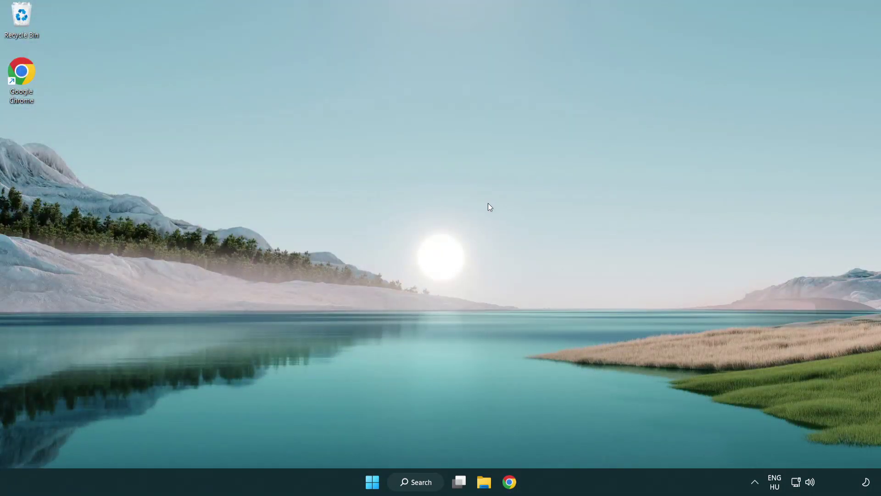
# Run sfc /scannow in a Command Prompt opened as administrator.
pyautogui.click(409, 482)
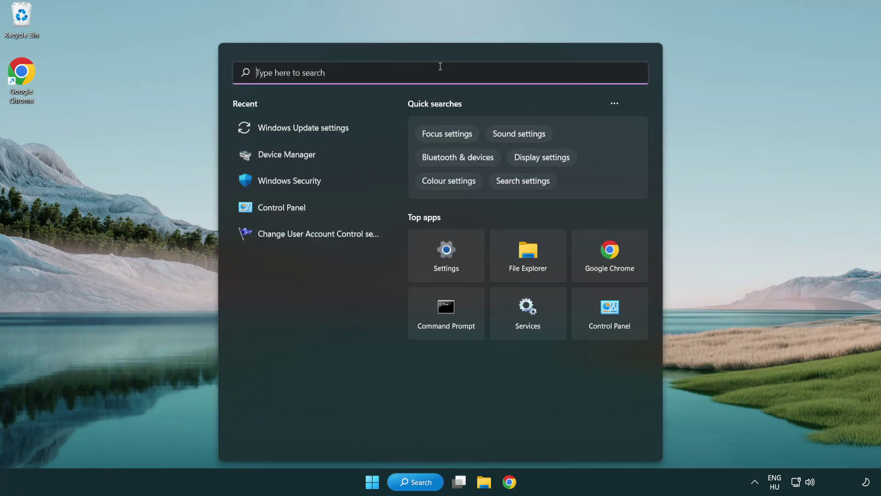
pyautogui.write('cmd')
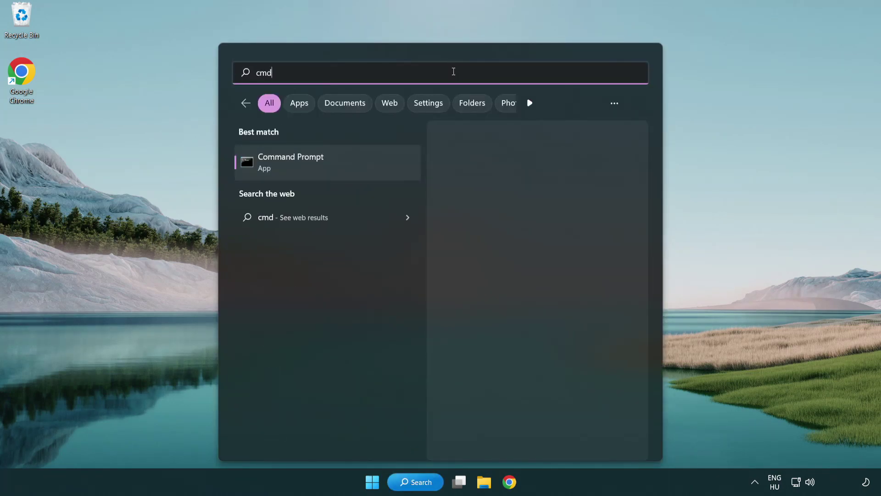
pyautogui.rightClick(337, 165)
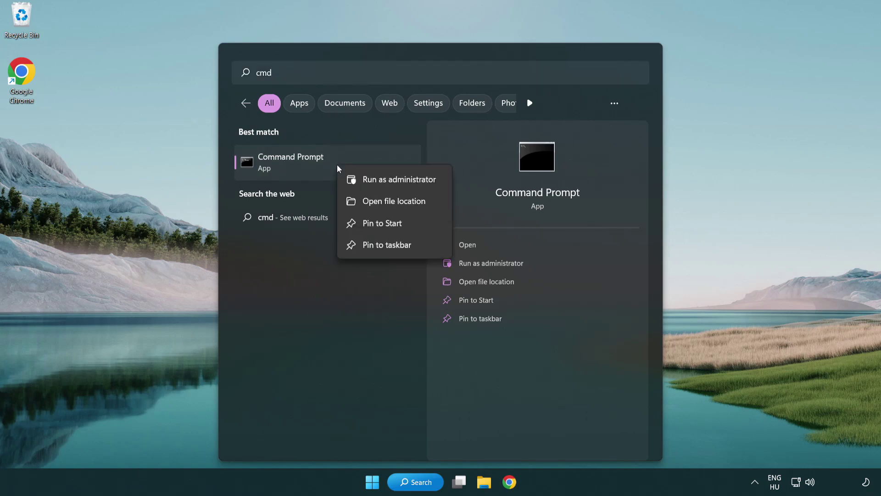
pyautogui.click(398, 183)
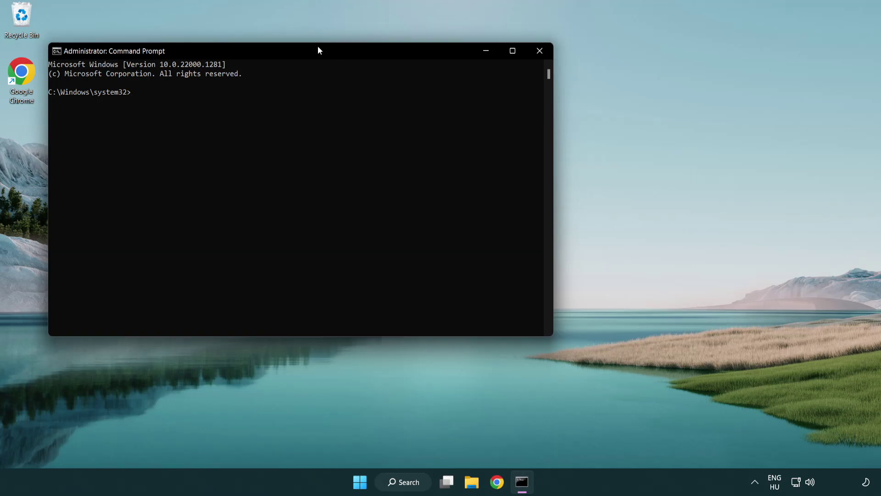
pyautogui.moveTo(320, 50); pyautogui.dragTo(443, 89)
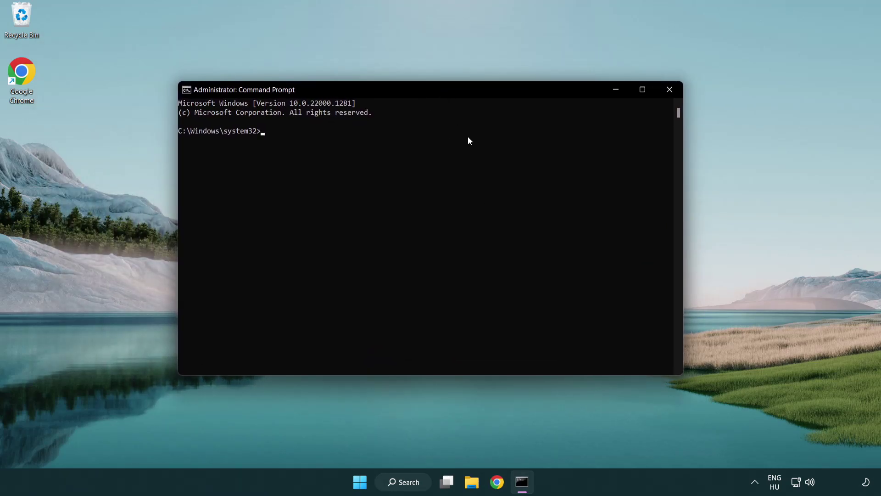
pyautogui.write('sfc /')
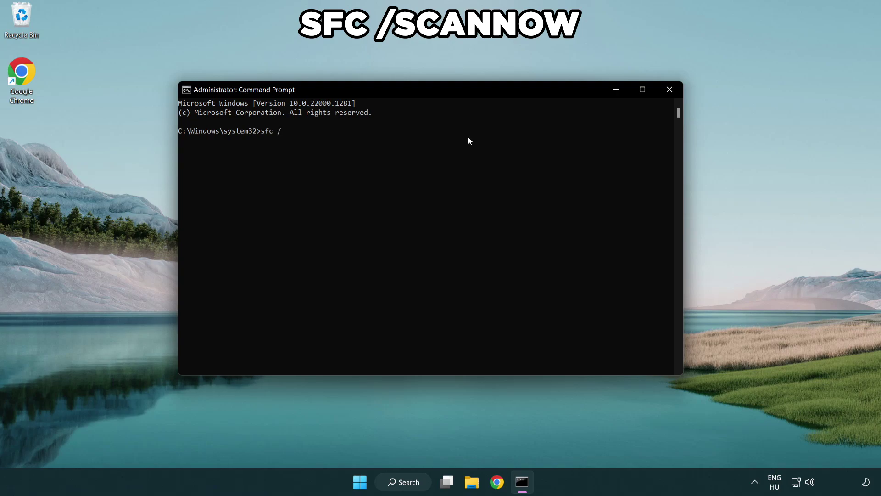
pyautogui.write('scannow')
pyautogui.press('Return')
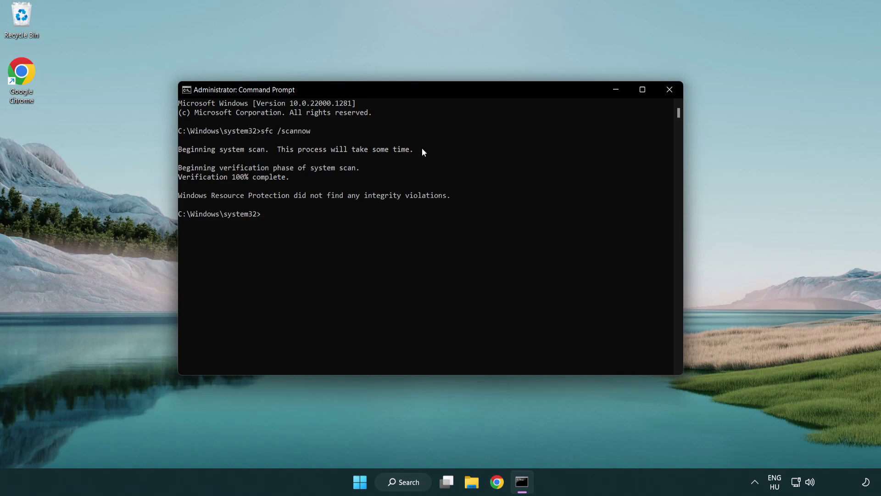
pyautogui.click(669, 89)
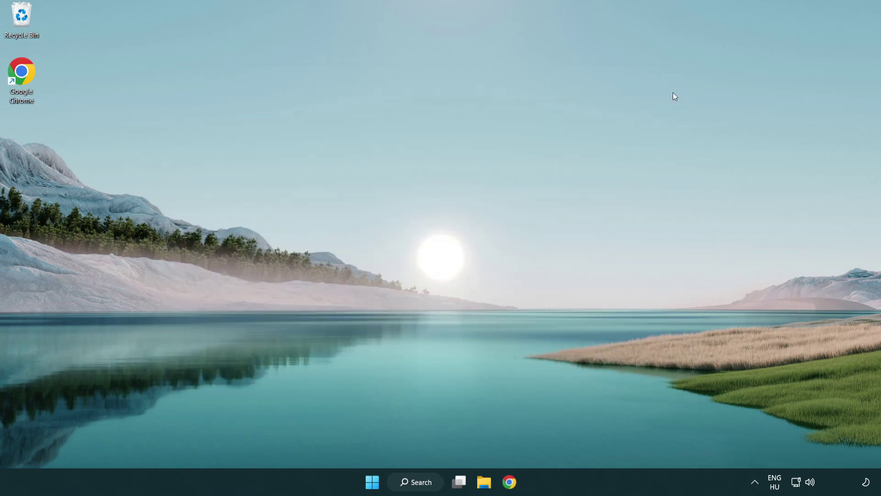
pyautogui.click(372, 481)
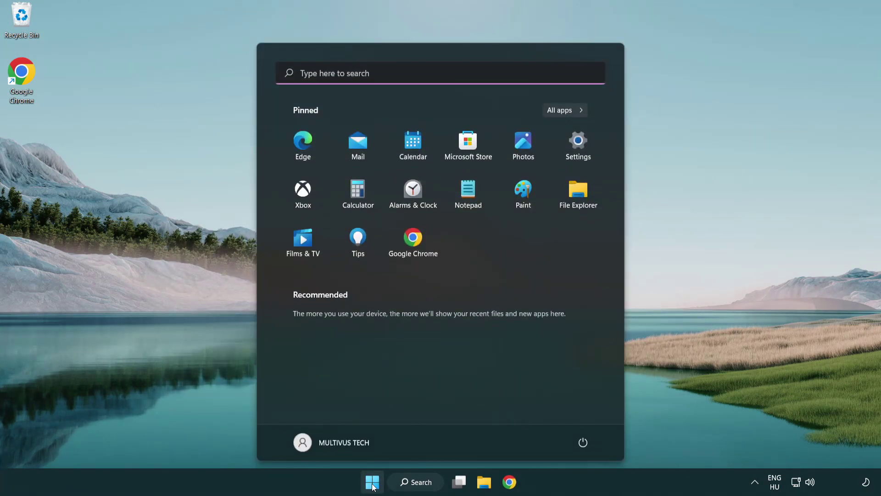
pyautogui.click(584, 441)
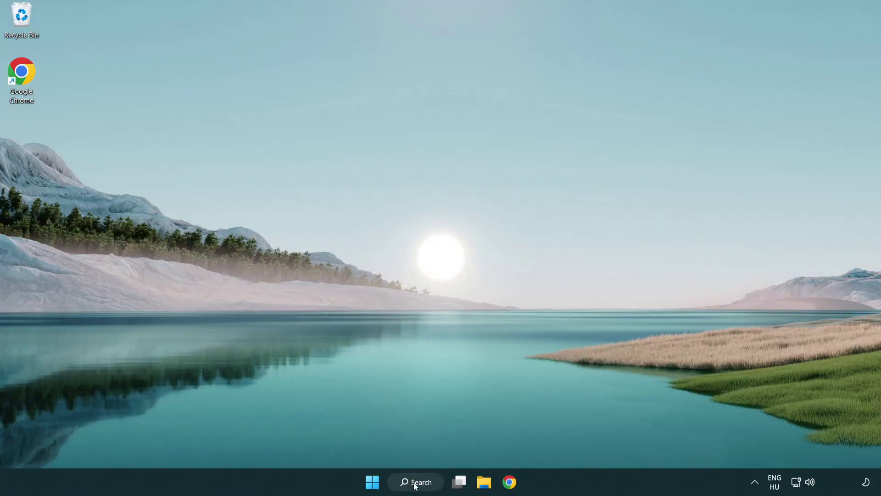
# Open Windows Security's Virus & threat protection settings and go to Exclusions.
pyautogui.click(418, 487)
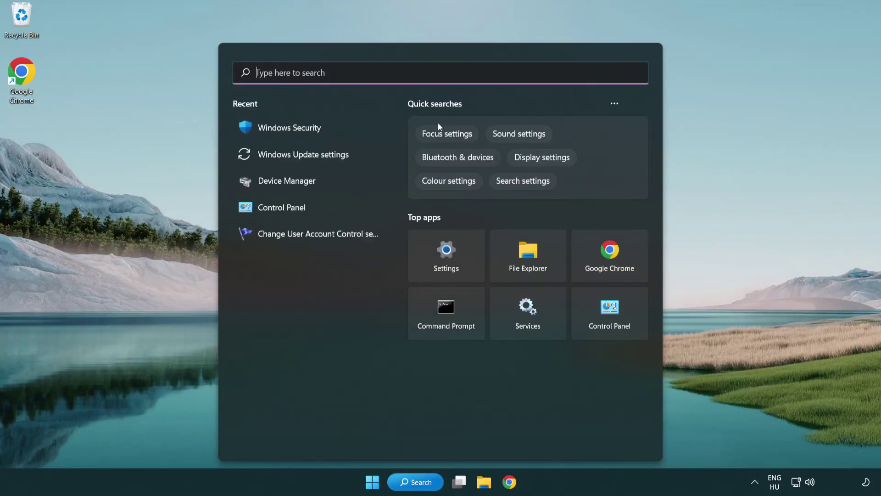
pyautogui.write('sec')
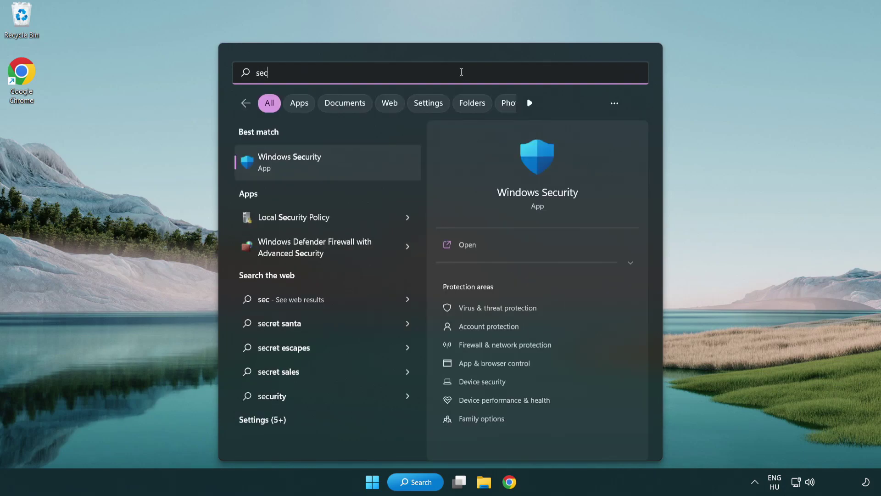
pyautogui.write('uri')
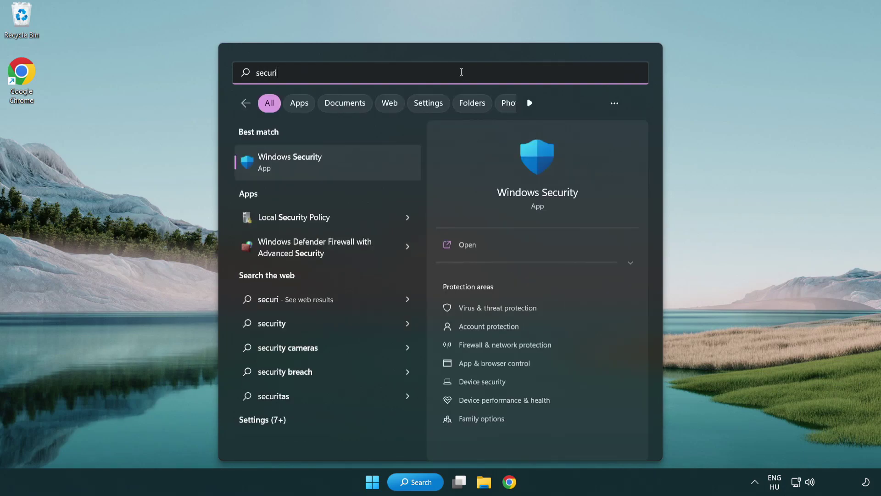
pyautogui.write('ty')
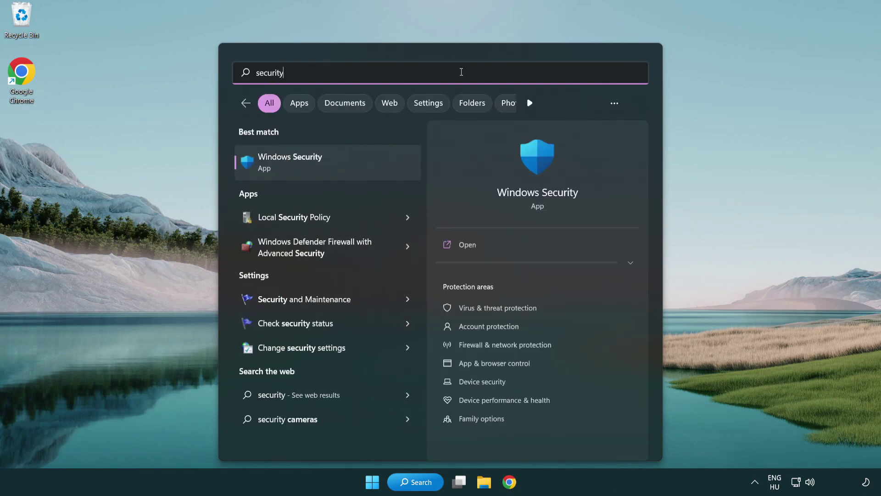
pyautogui.click(361, 170)
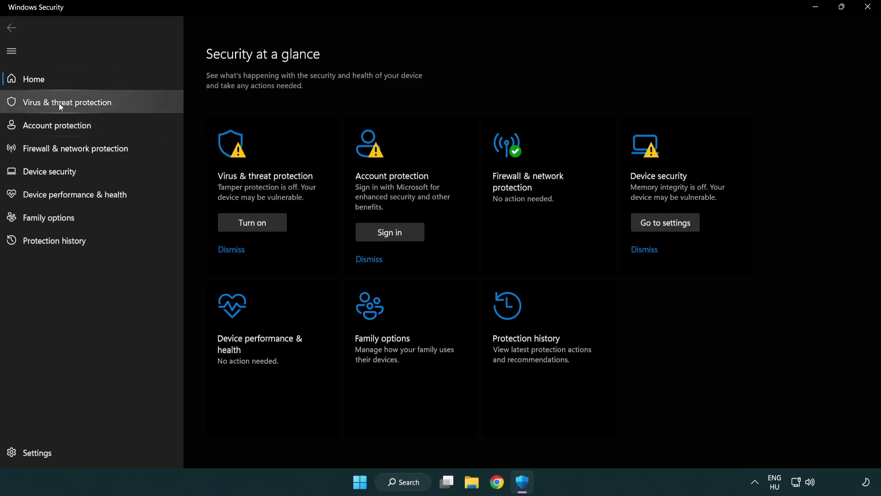
pyautogui.click(134, 106)
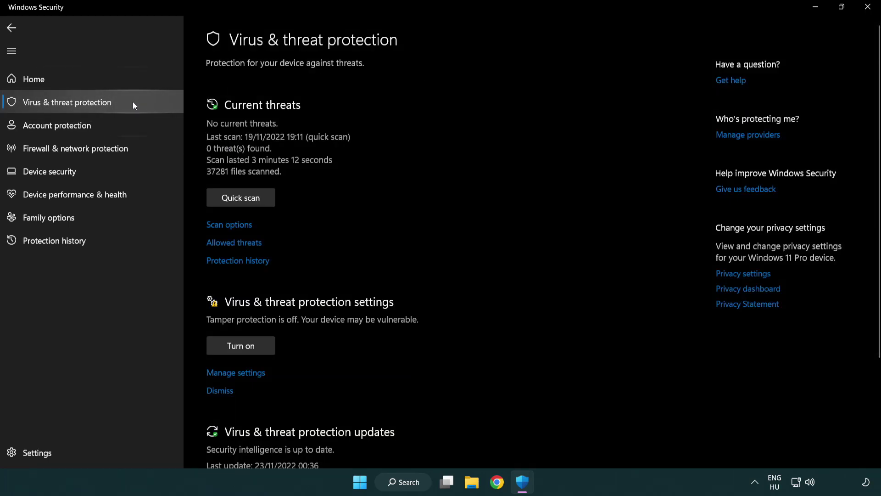
pyautogui.scroll(-3, 229, 184)
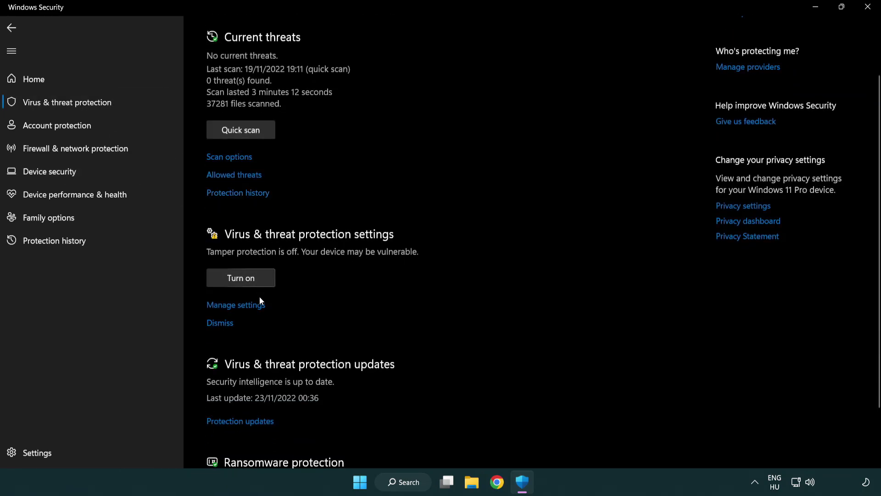
pyautogui.click(234, 307)
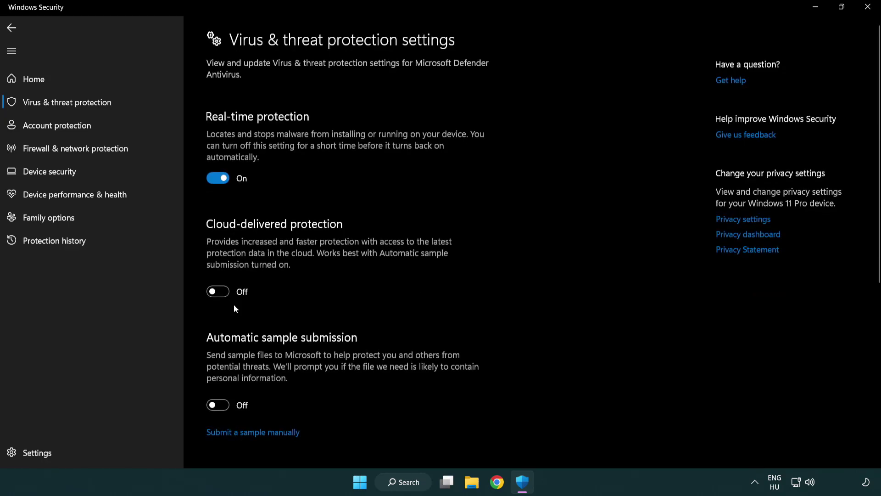
pyautogui.scroll(-2, 234, 305)
pyautogui.scroll(-2, 235, 305)
pyautogui.scroll(-3, 235, 306)
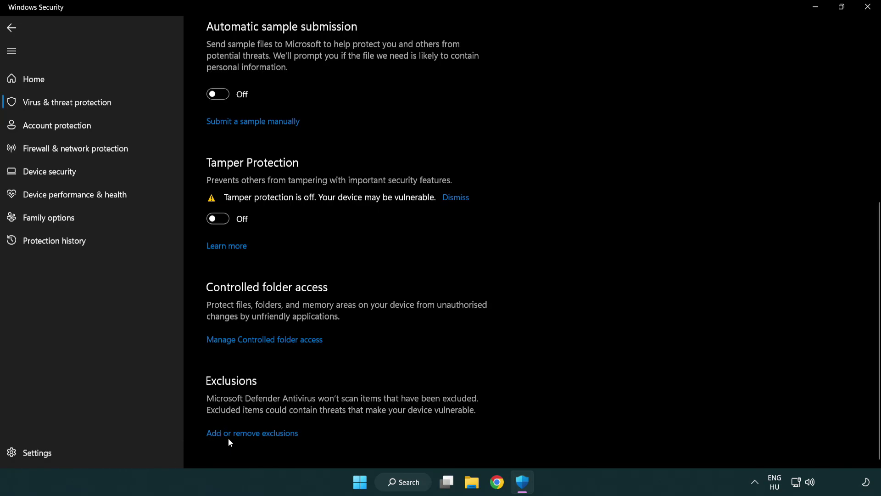
pyautogui.click(254, 436)
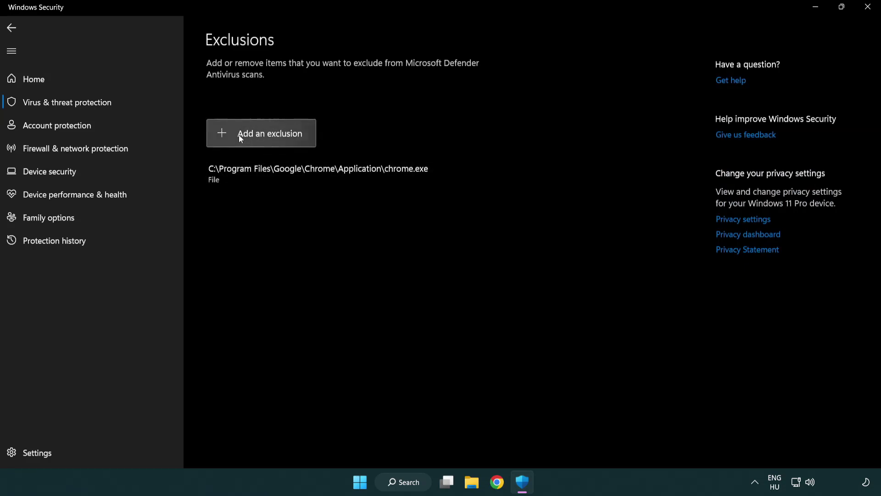
# Add a file exclusion for the shortcut in C:\Program Files (x86)\NOT WORKING APP.
pyautogui.click(264, 138)
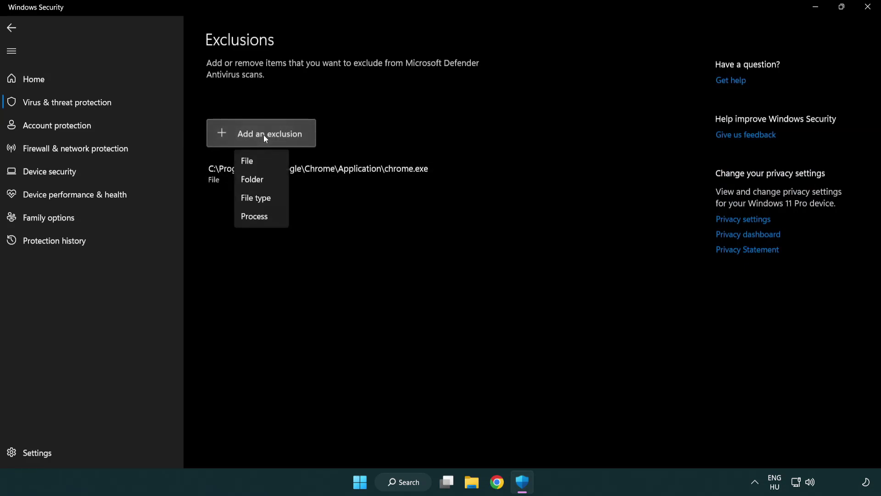
pyautogui.click(266, 163)
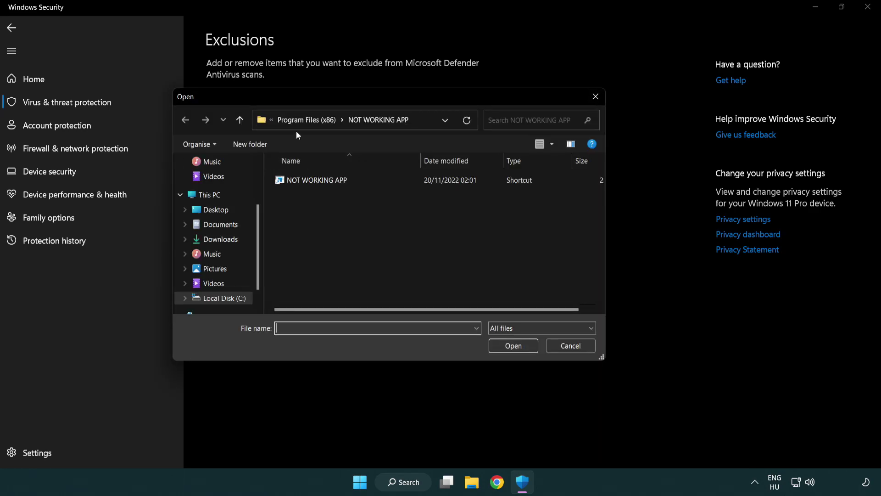
pyautogui.click(299, 123)
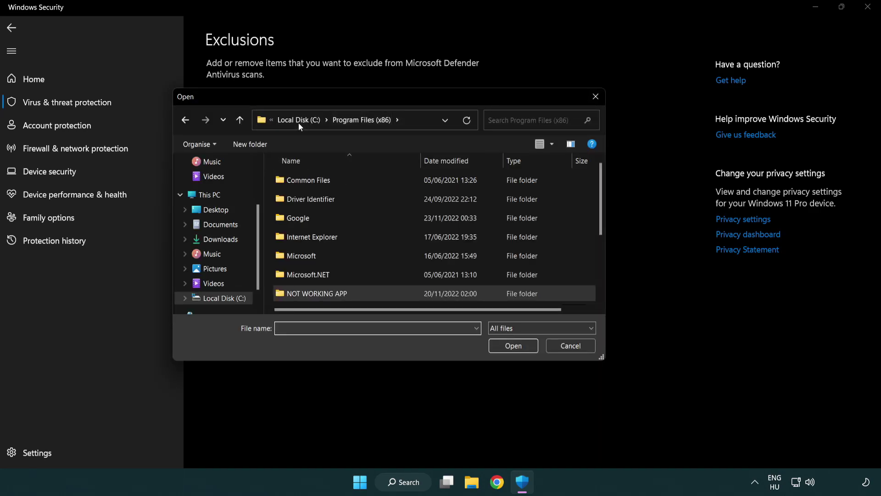
pyautogui.click(302, 122)
pyautogui.click(296, 121)
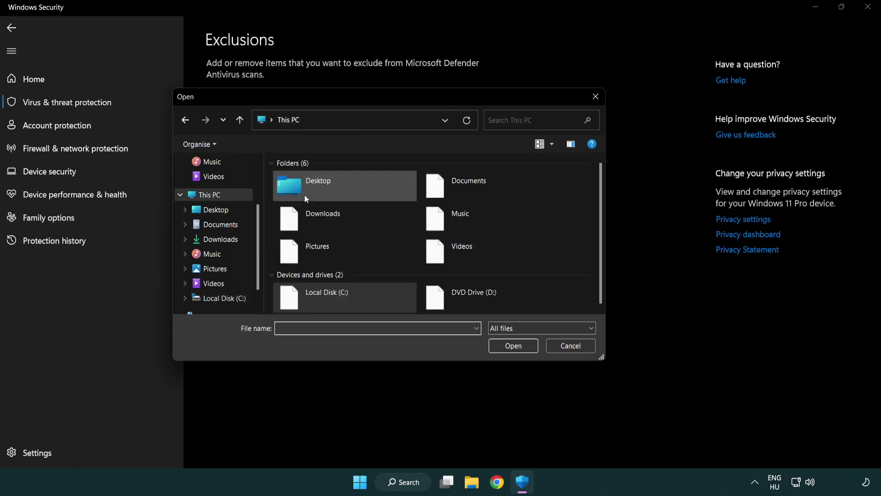
pyautogui.doubleClick(321, 305)
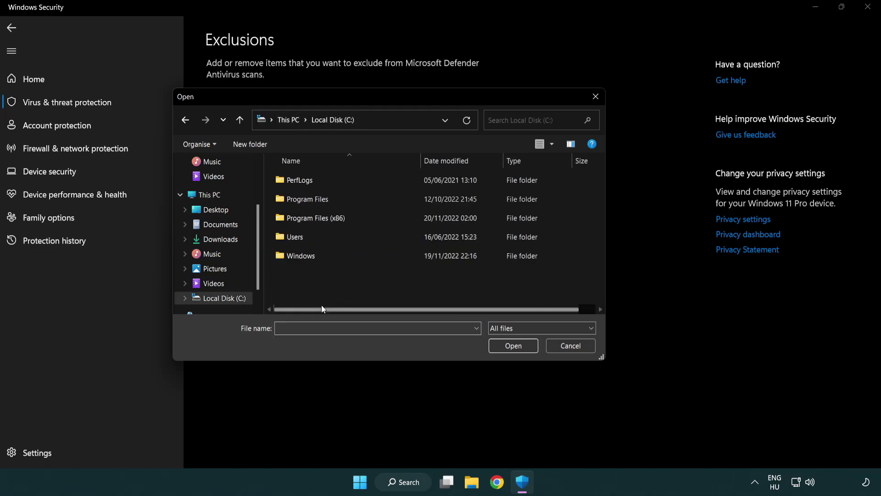
pyautogui.doubleClick(323, 220)
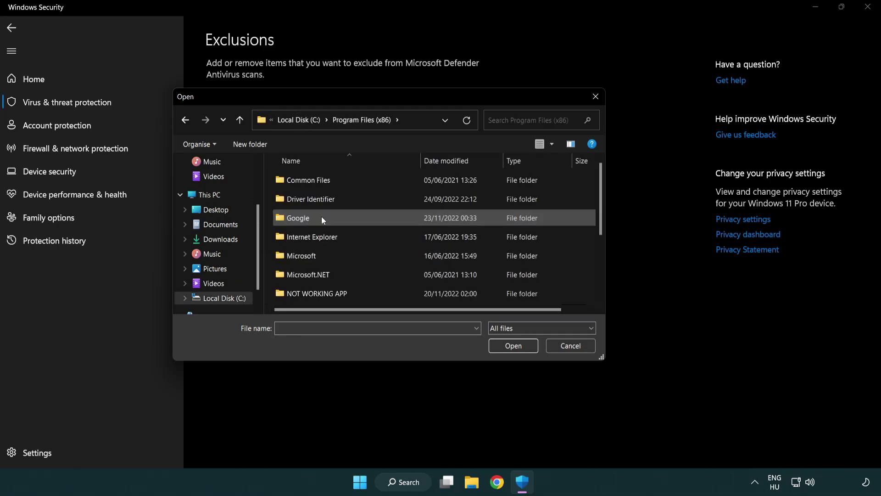
pyautogui.doubleClick(329, 295)
pyautogui.click(310, 179)
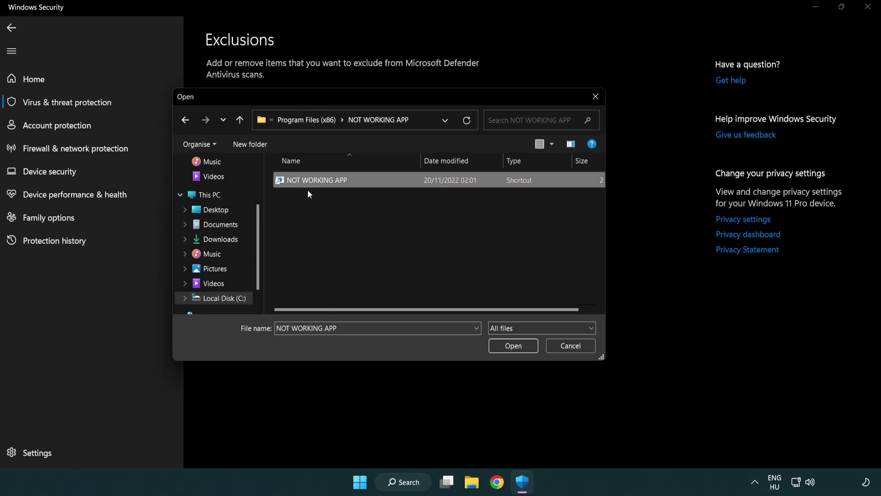
pyautogui.click(511, 349)
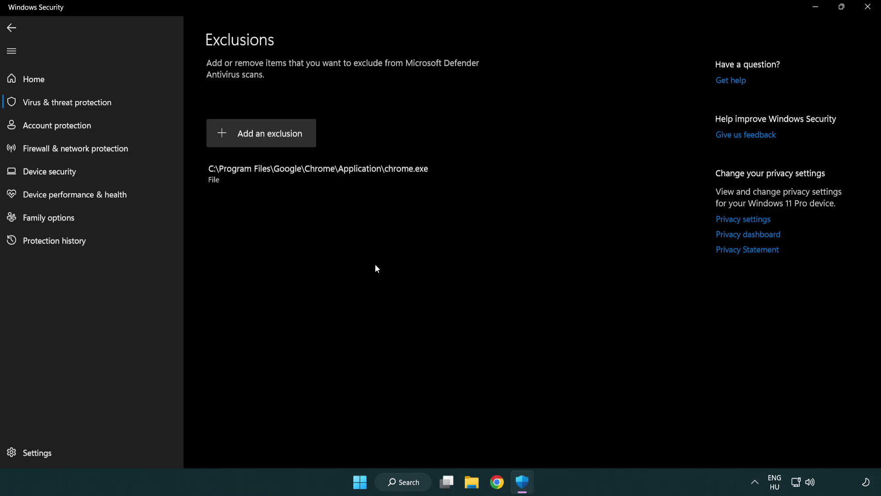
# Close Windows Security and show the Start menu power options for a restart.
pyautogui.click(867, 8)
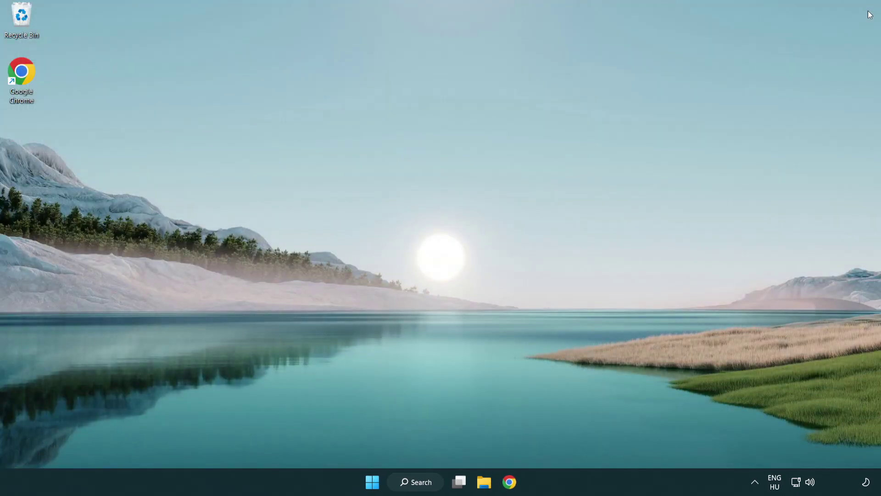
pyautogui.click(372, 482)
pyautogui.click(583, 441)
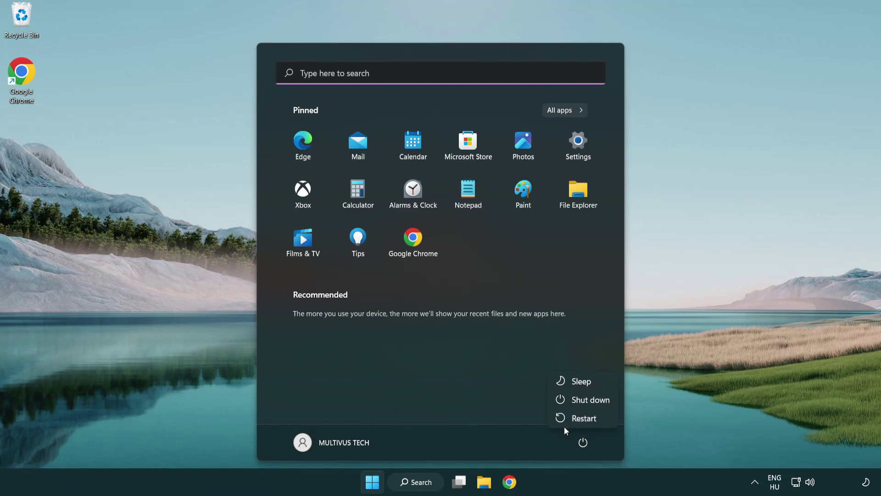